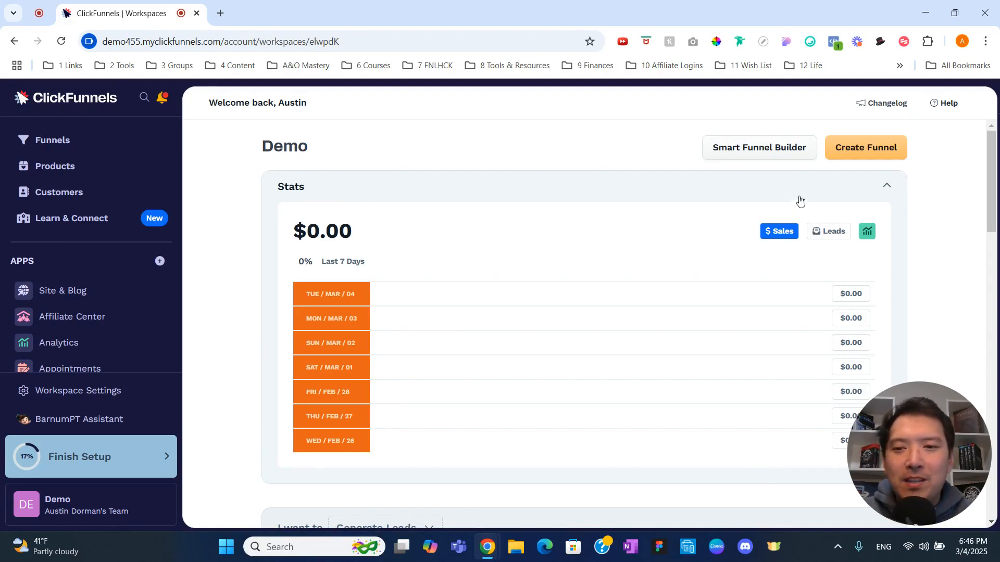
Open the Smart Funnel Builder and review the descriptions of the Opt In, Application, Webinar, Summit, Bridge and Video Series funnel types
{"action": "left_click", "coordinate": [775, 156]}
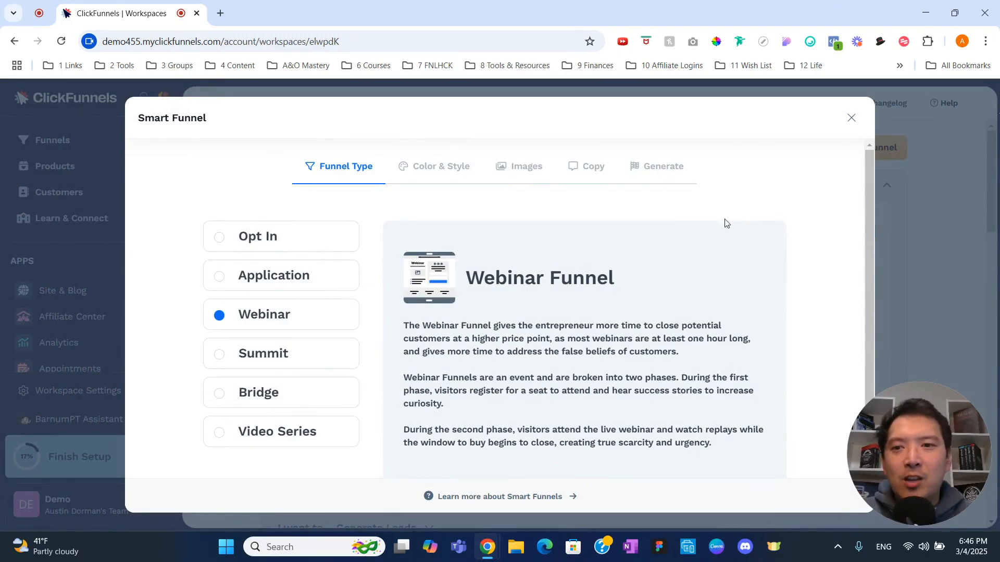
{"action": "left_click", "coordinate": [293, 249]}
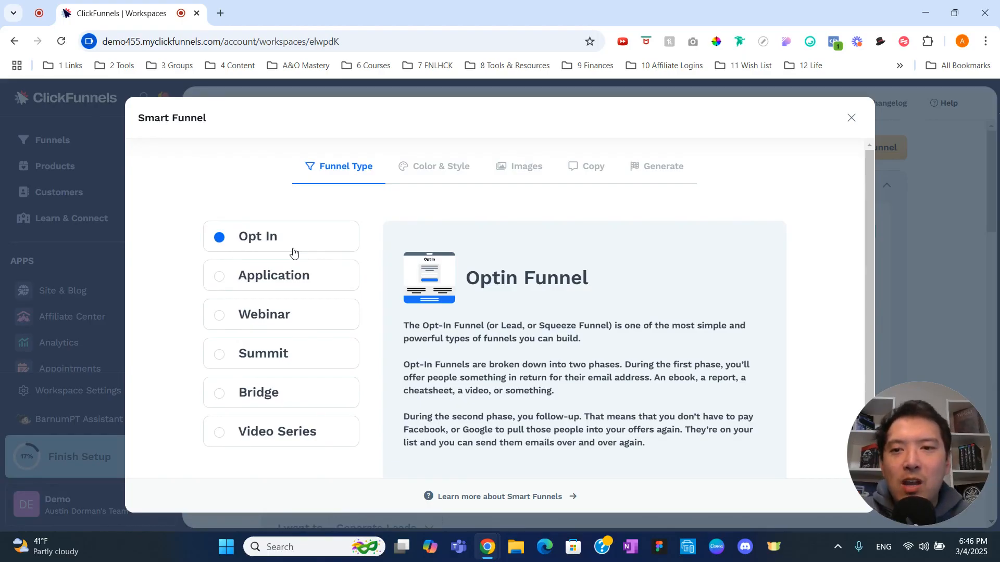
{"action": "left_click", "coordinate": [301, 282]}
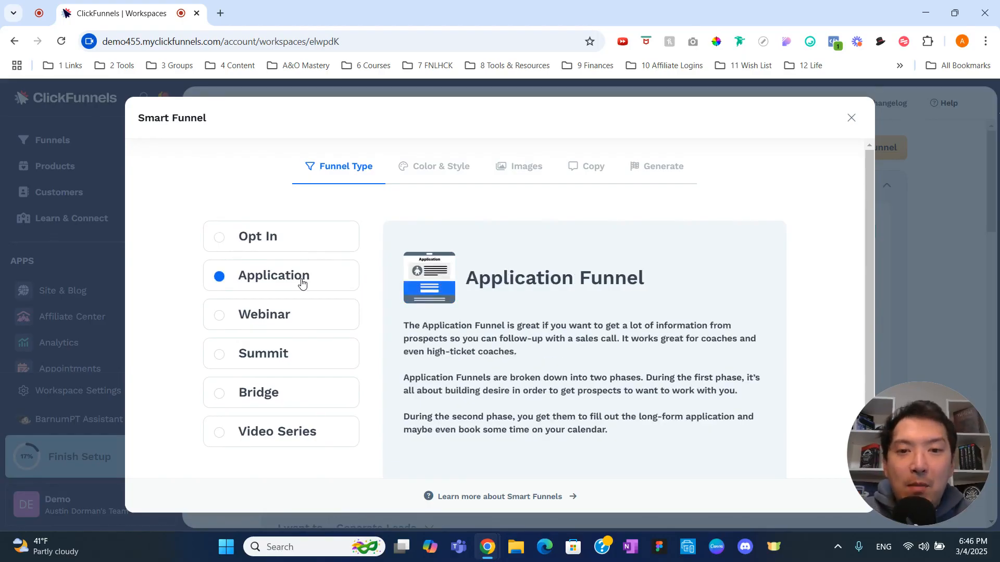
{"action": "left_click", "coordinate": [314, 316]}
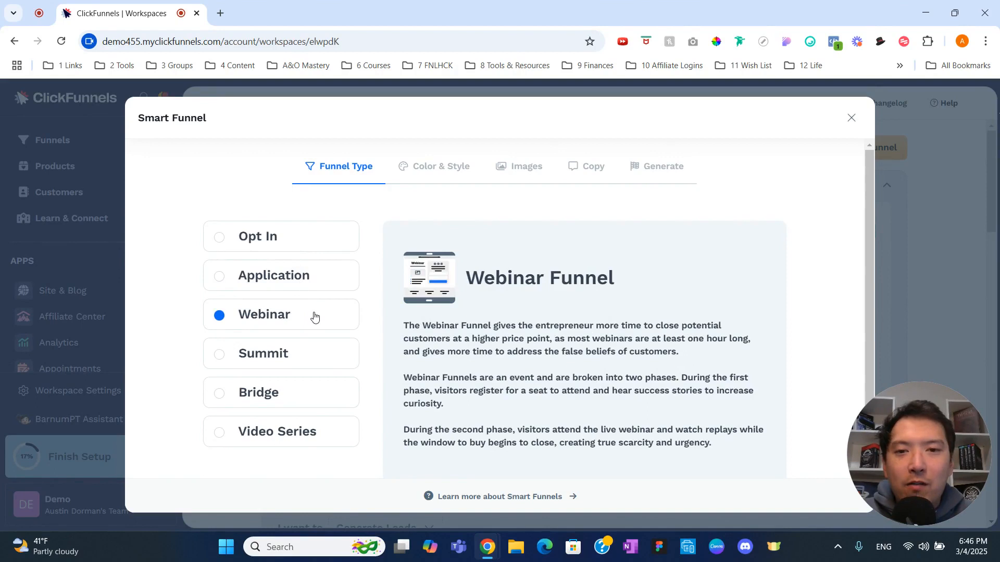
{"action": "left_click", "coordinate": [315, 347]}
{"action": "left_click", "coordinate": [315, 393]}
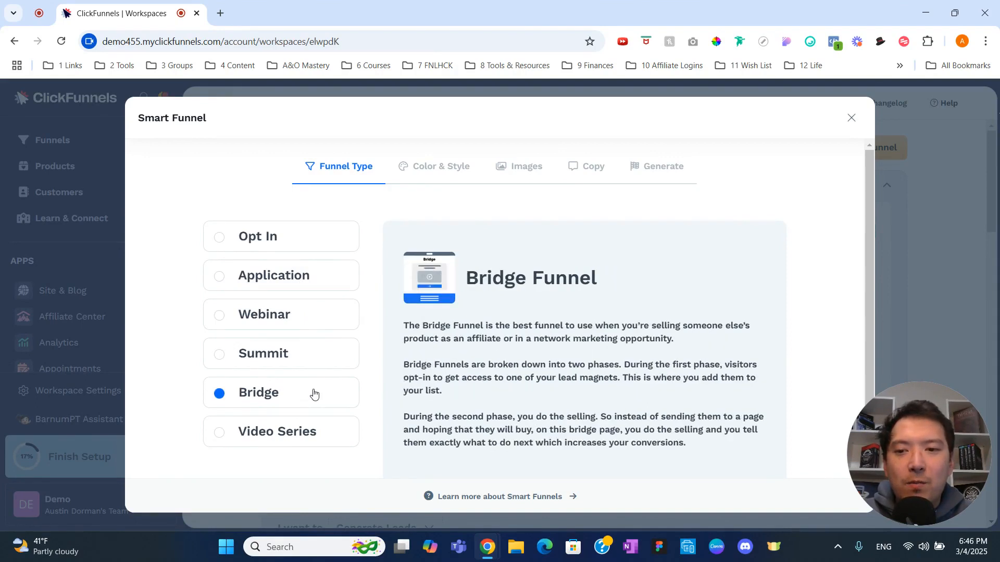
{"action": "left_click", "coordinate": [320, 433]}
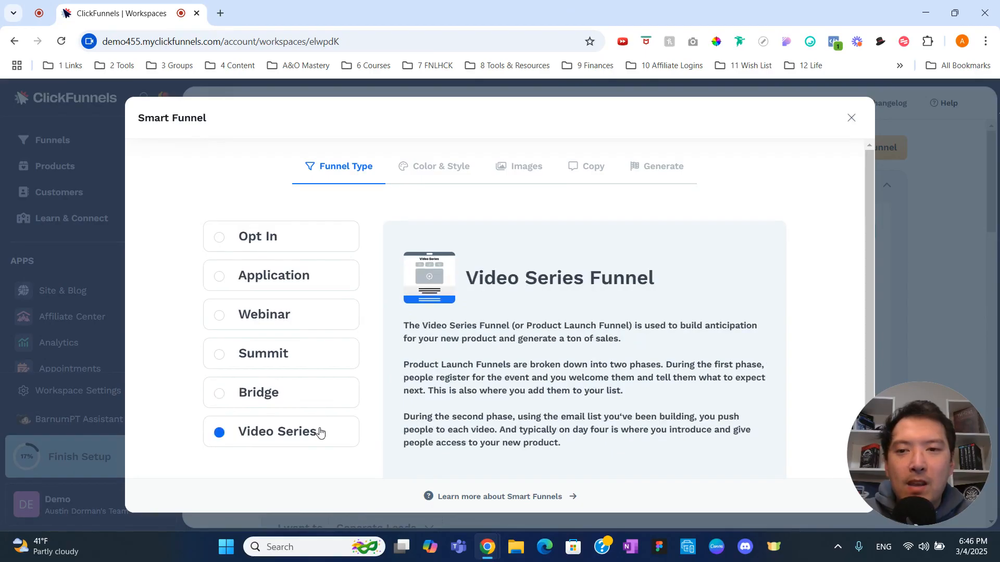
Choose the Webinar funnel type and continue to the Color & Style stage
{"action": "left_click", "coordinate": [330, 323]}
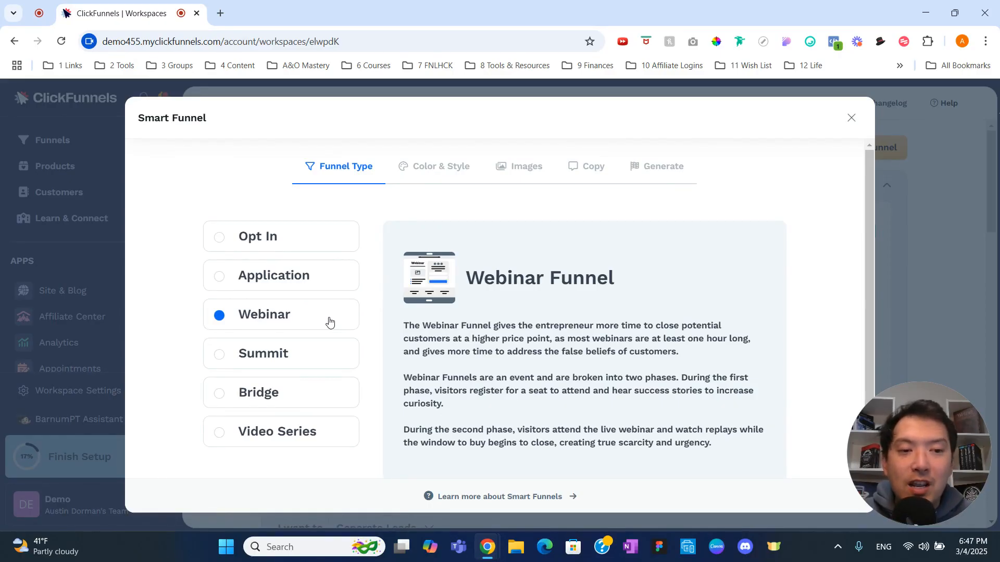
{"action": "scroll", "coordinate": [451, 328], "scroll_direction": "down", "scroll_amount": 1}
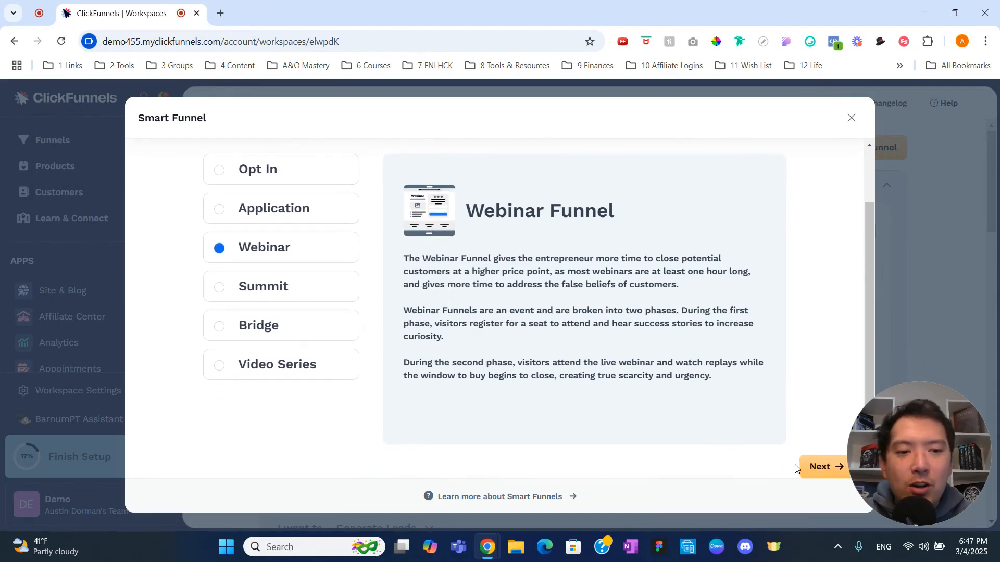
{"action": "left_click", "coordinate": [813, 467]}
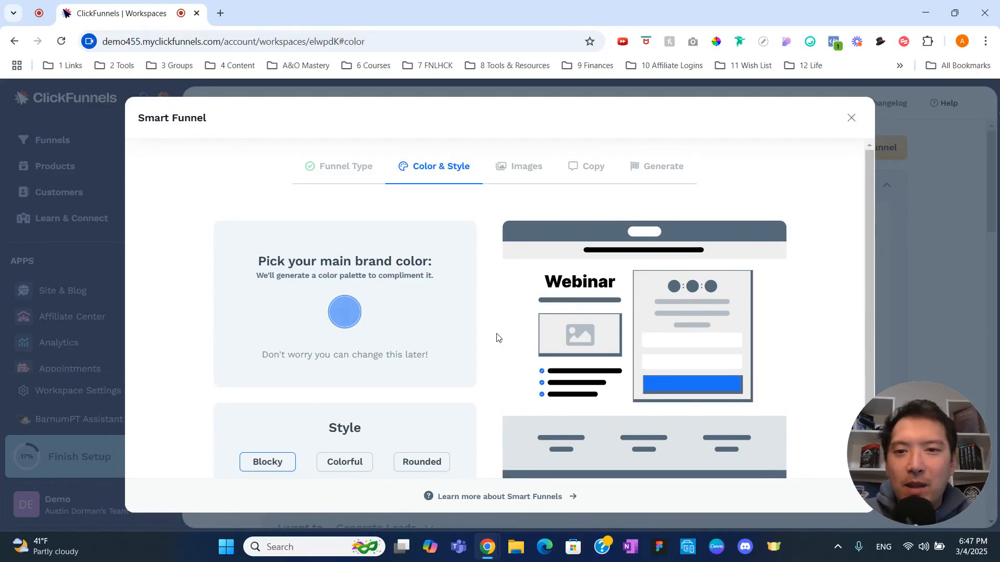
Set the main brand color to a dark blue, RGB 10, 59, 138, and generate a matching palette
{"action": "left_click", "coordinate": [352, 319]}
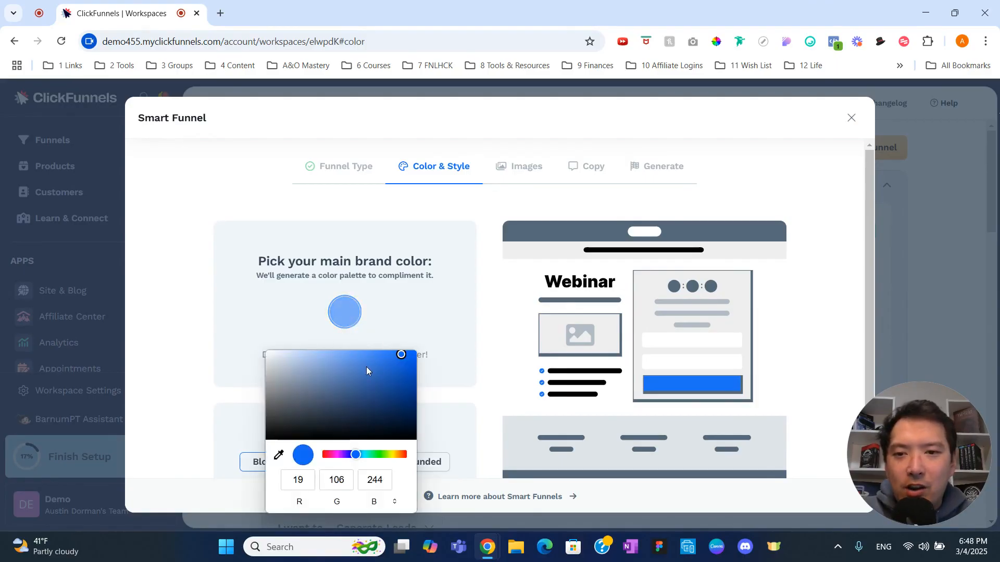
{"action": "left_click", "coordinate": [392, 375]}
{"action": "left_click_drag", "start_coordinate": [392, 375], "coordinate": [404, 392]}
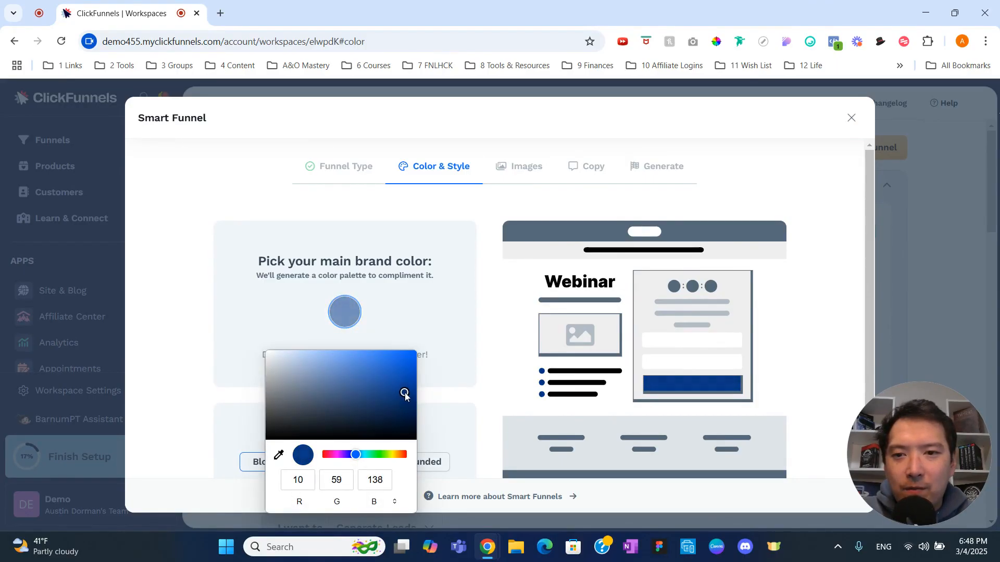
{"action": "left_click", "coordinate": [415, 317]}
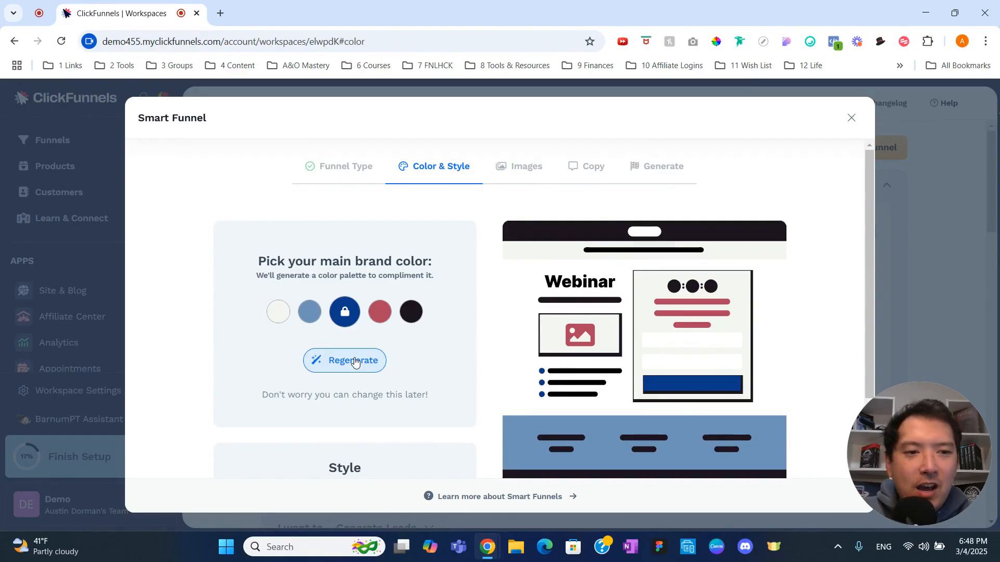
Change the palette's light blue second color to a soft green and regenerate the unlocked colors twice
{"action": "left_click", "coordinate": [309, 311]}
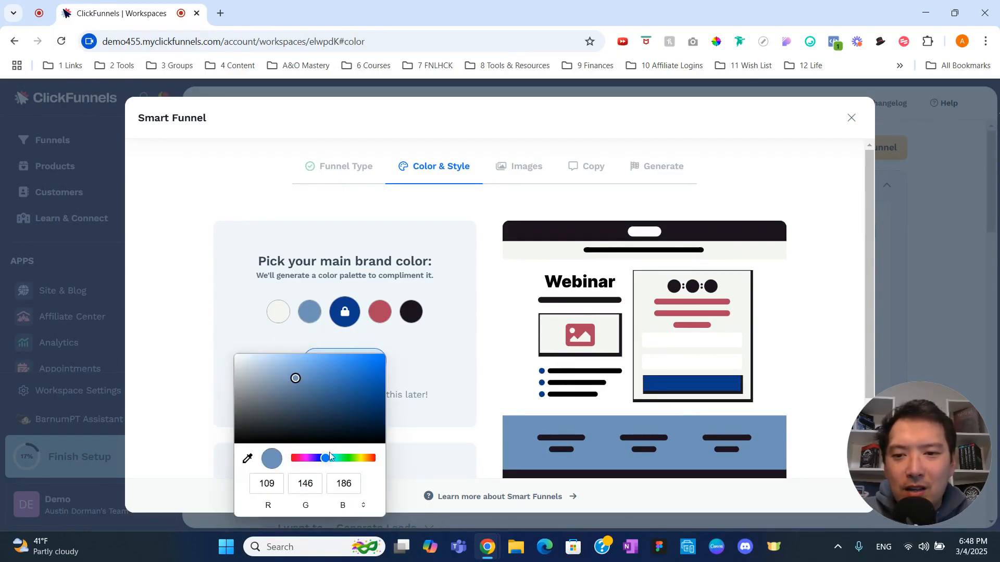
{"action": "left_click", "coordinate": [345, 460]}
{"action": "left_click_drag", "start_coordinate": [291, 383], "coordinate": [288, 373]}
{"action": "left_click", "coordinate": [430, 342]}
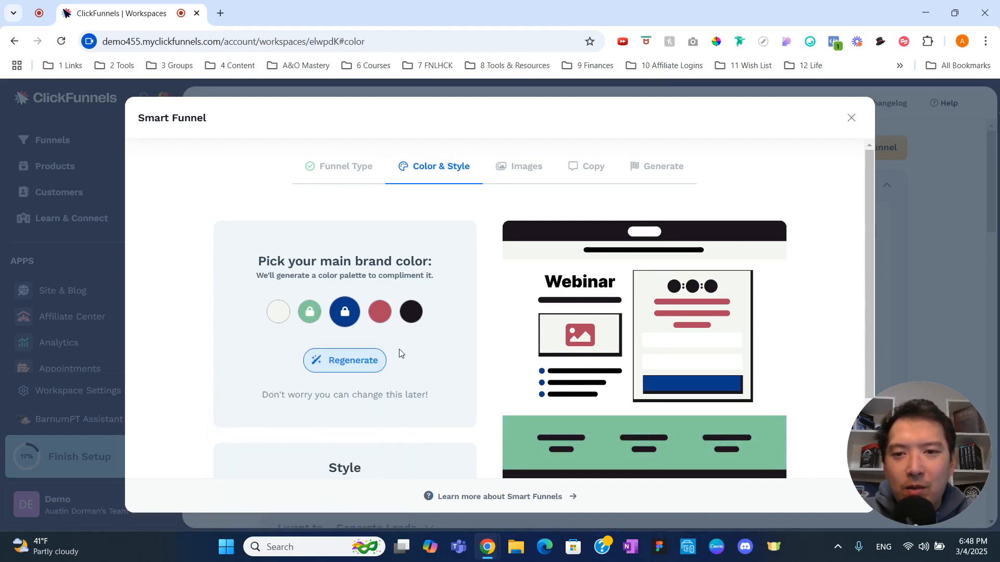
{"action": "left_click", "coordinate": [363, 366]}
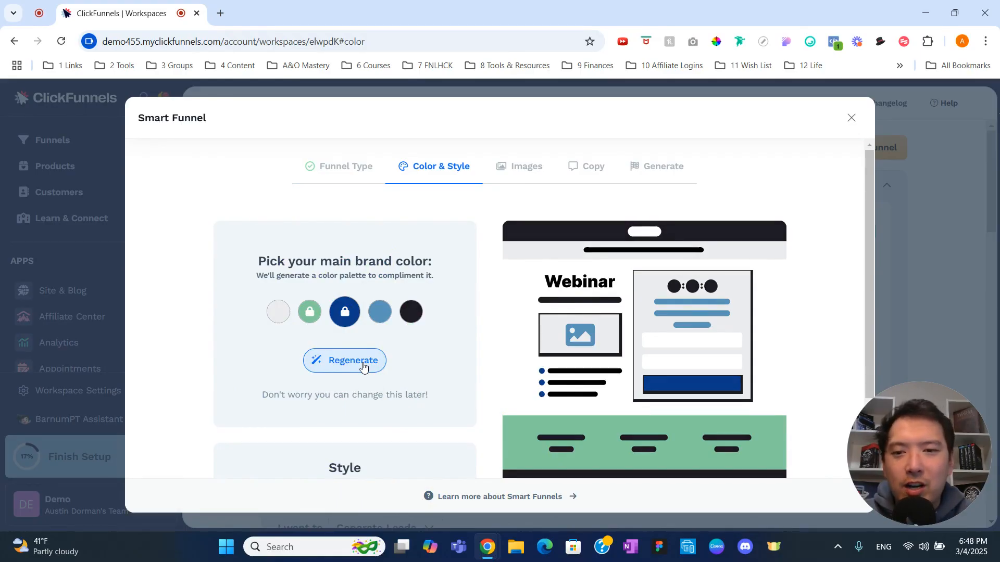
{"action": "left_click", "coordinate": [363, 366]}
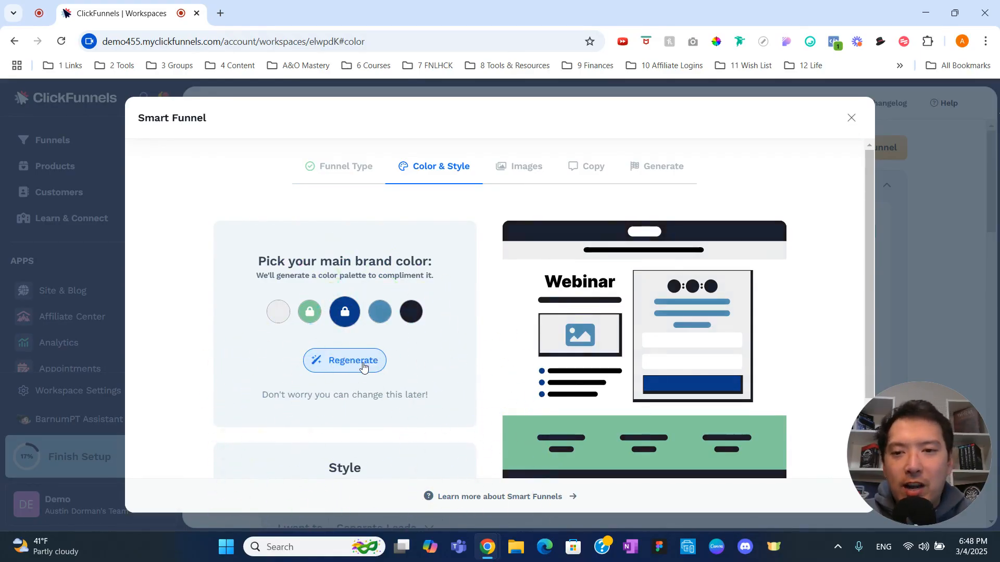
Set the palette's fourth color to a deeper blue, RGB 40, 116, 154, and regenerate the remaining unlocked colors
{"action": "left_click", "coordinate": [379, 311]}
{"action": "left_click_drag", "start_coordinate": [387, 381], "coordinate": [417, 390]}
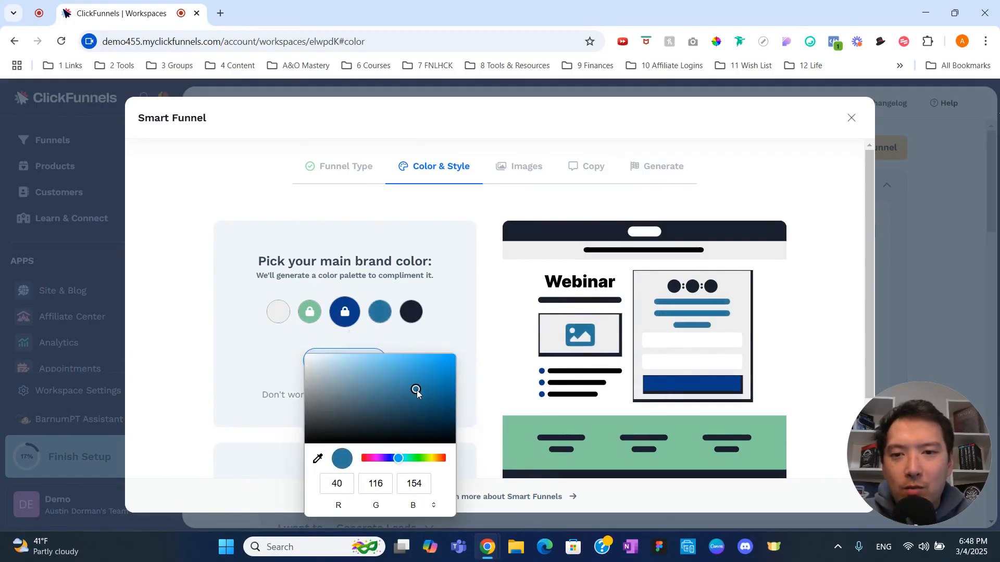
{"action": "left_click", "coordinate": [437, 327]}
{"action": "left_click", "coordinate": [366, 366]}
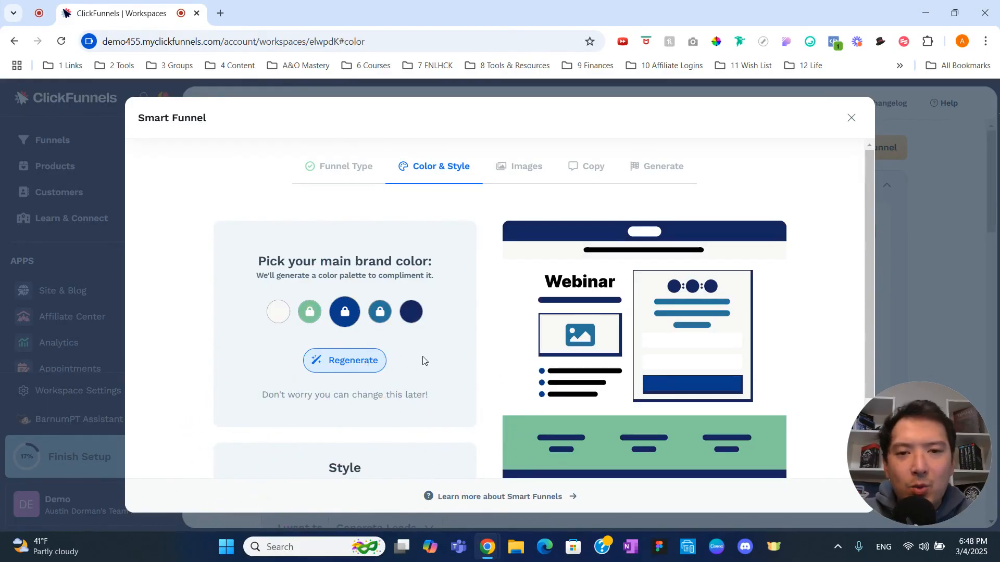
Apply the Rounded style to the funnel and continue to the Images stage
{"action": "scroll", "coordinate": [425, 361], "scroll_direction": "down", "scroll_amount": 2}
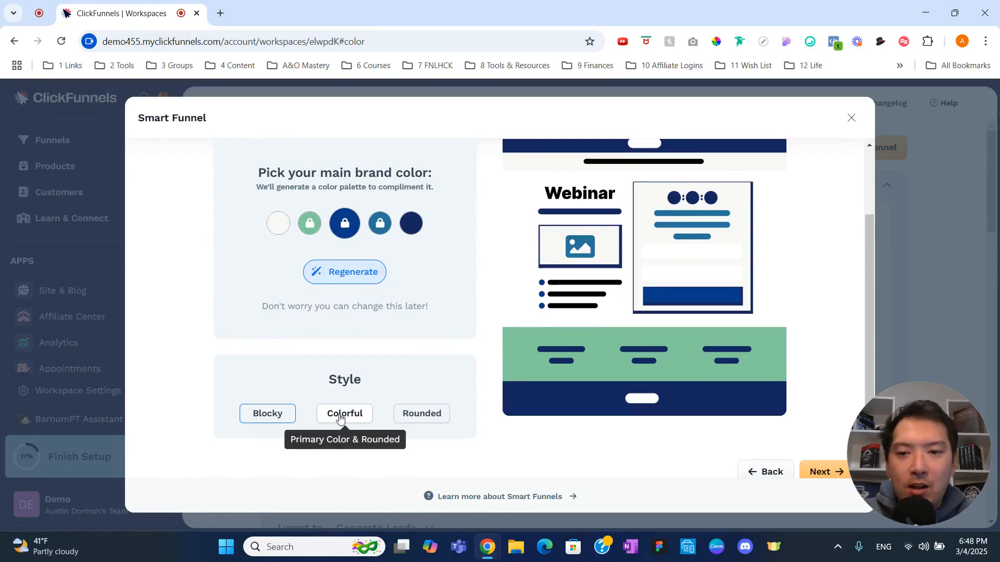
{"action": "left_click", "coordinate": [420, 414]}
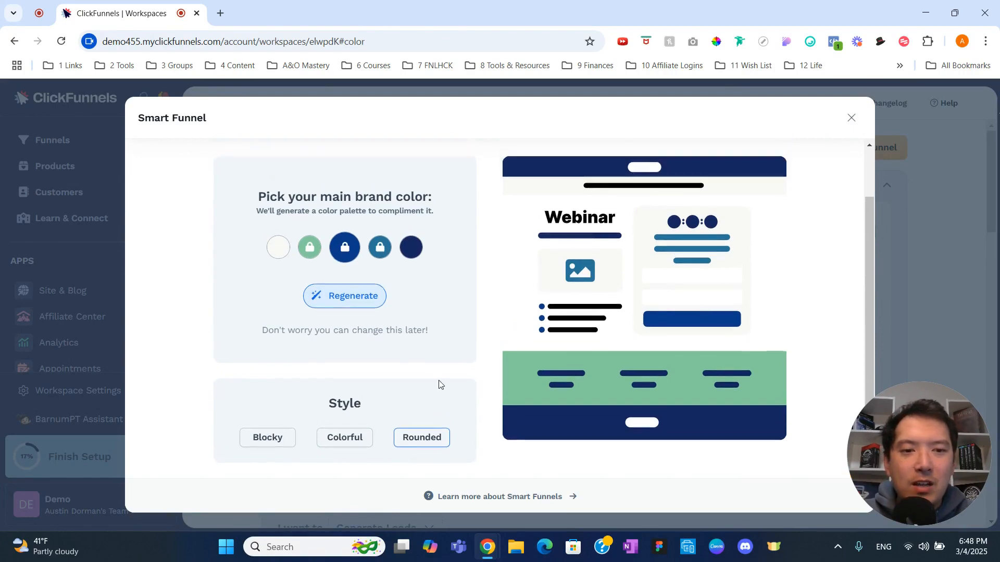
{"action": "left_click", "coordinate": [816, 466]}
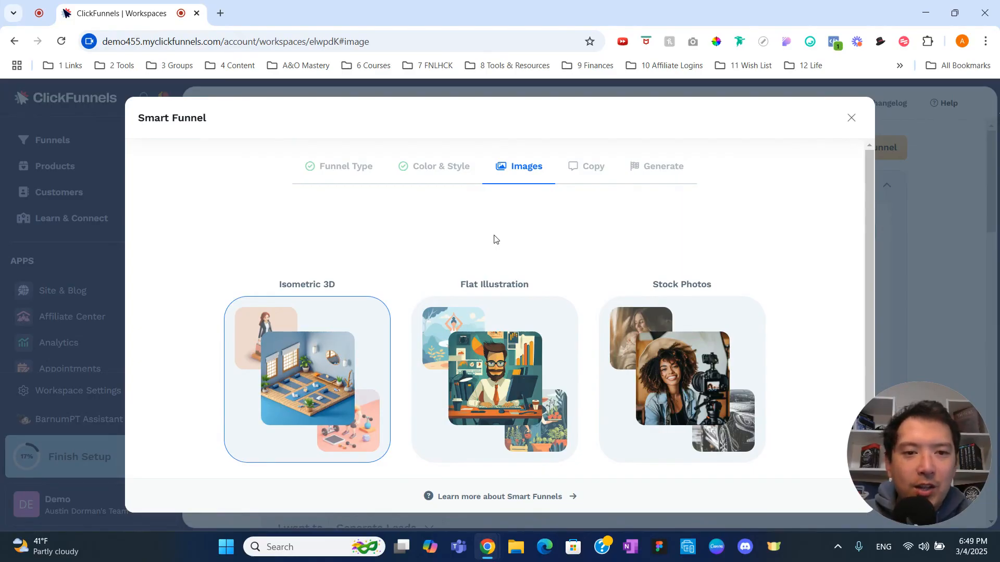
Select Stock Photos as the funnel's image type and continue to the Copy stage
{"action": "left_click", "coordinate": [729, 381]}
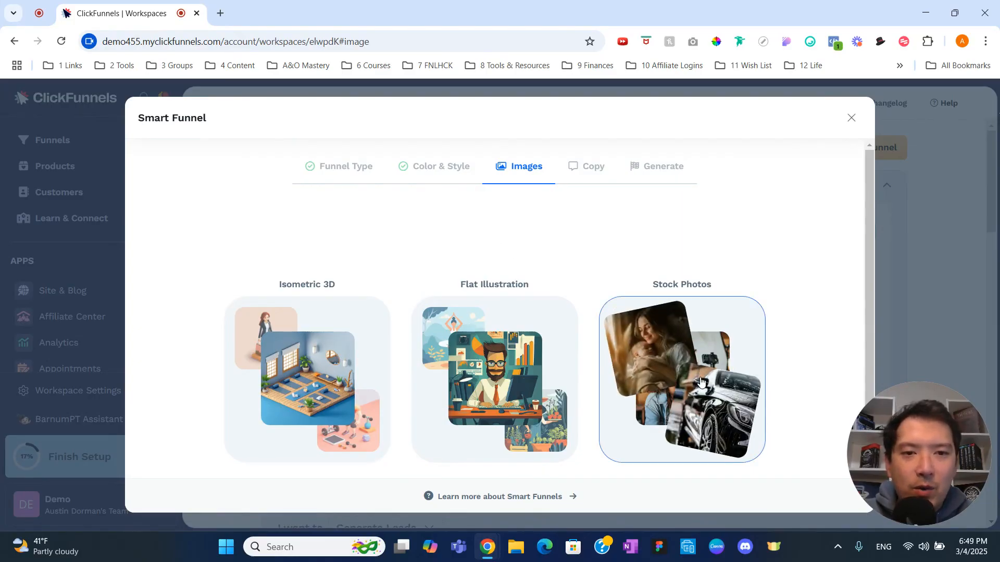
{"action": "scroll", "coordinate": [786, 374], "scroll_direction": "down", "scroll_amount": 2}
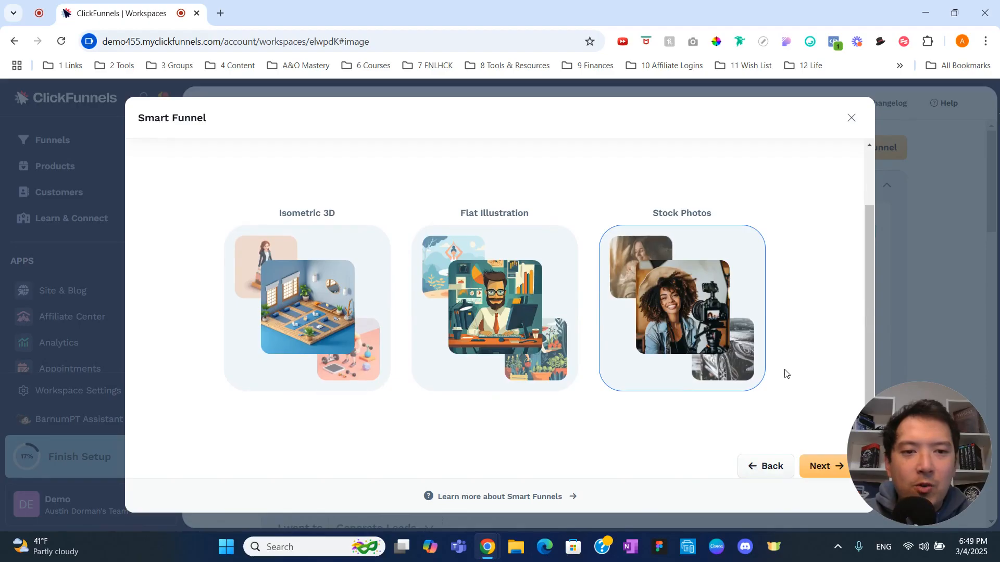
{"action": "left_click", "coordinate": [822, 464]}
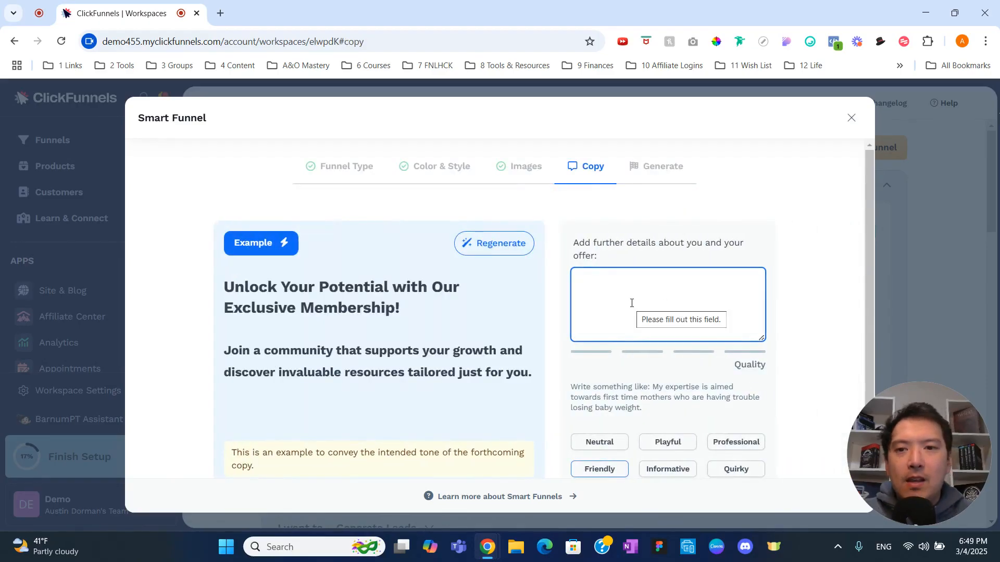
Begin the offer details with "I am a funnel builder who specializes in building sales funnels for local service businesses."
{"action": "left_click", "coordinate": [707, 257]}
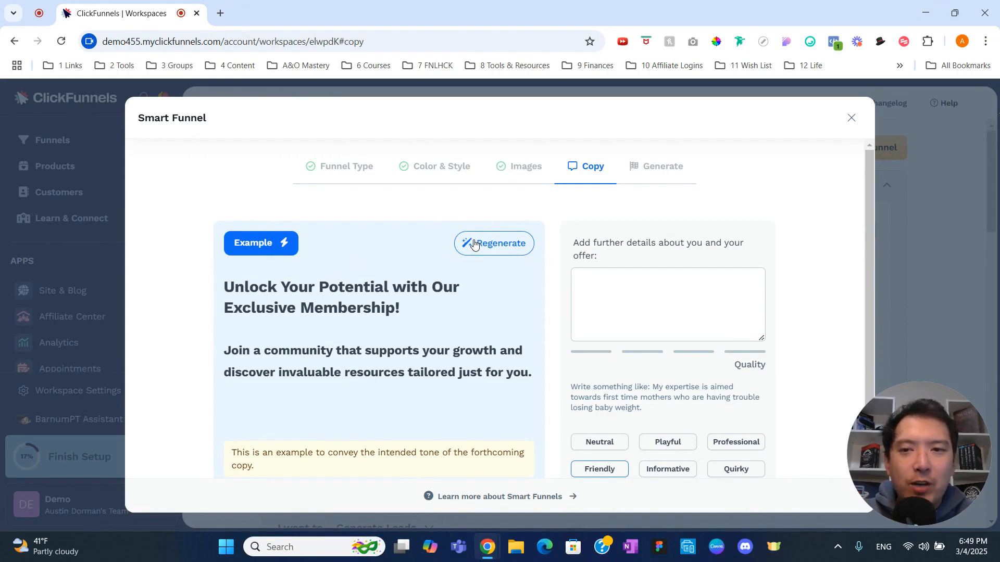
{"action": "left_click", "coordinate": [611, 281]}
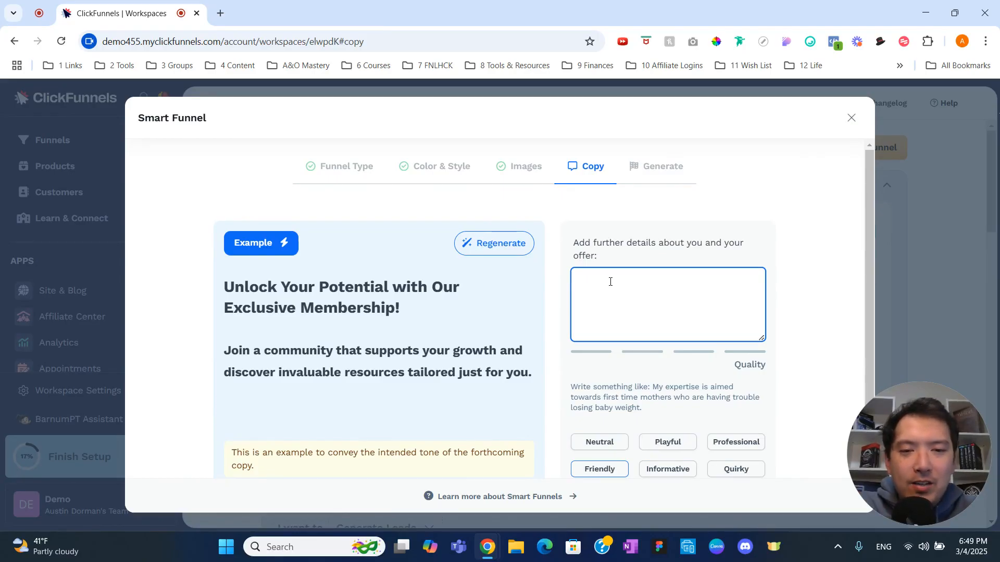
{"action": "type", "text": "I am a fu"}
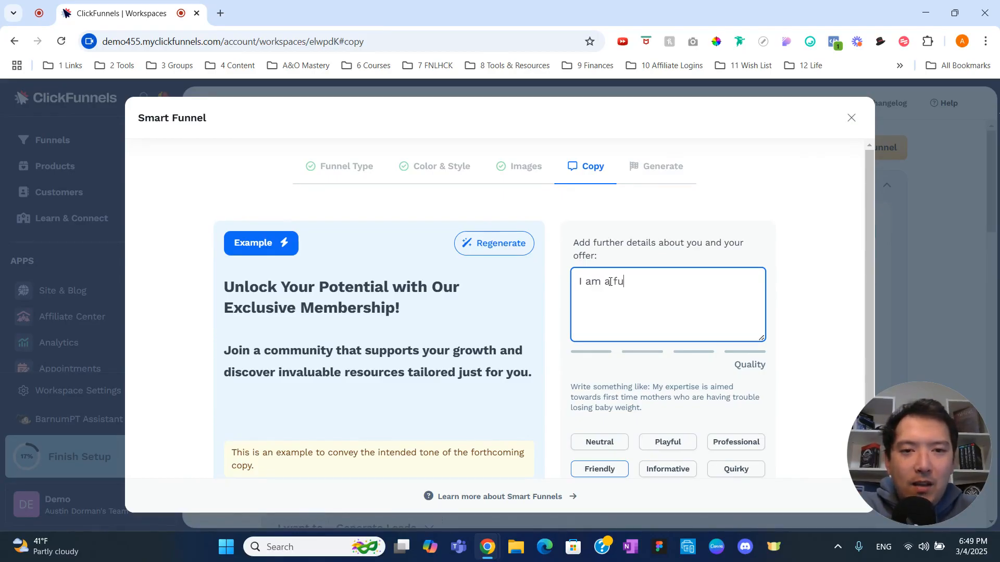
{"action": "type", "text": "nnel builder w"}
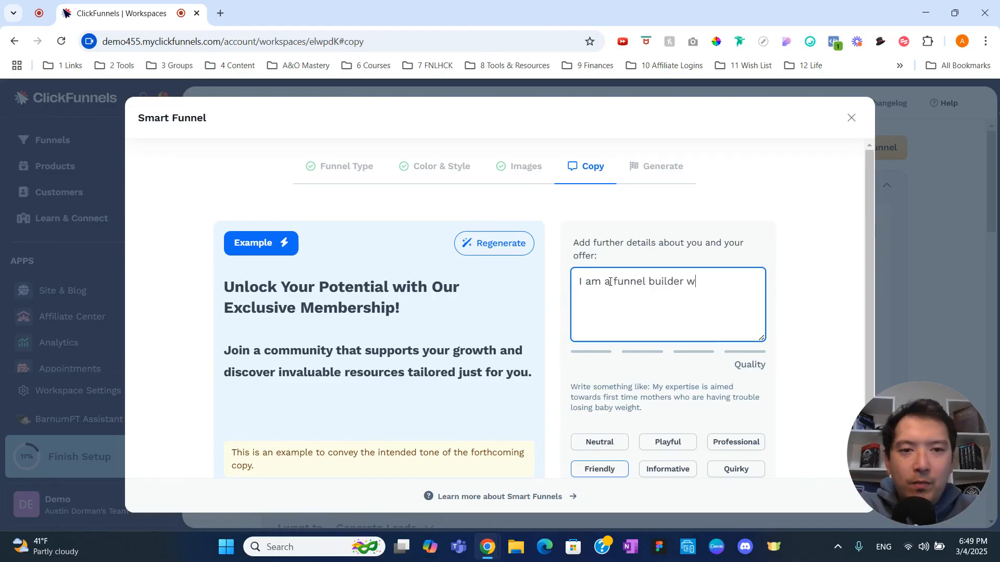
{"action": "type", "text": "ho specializes"}
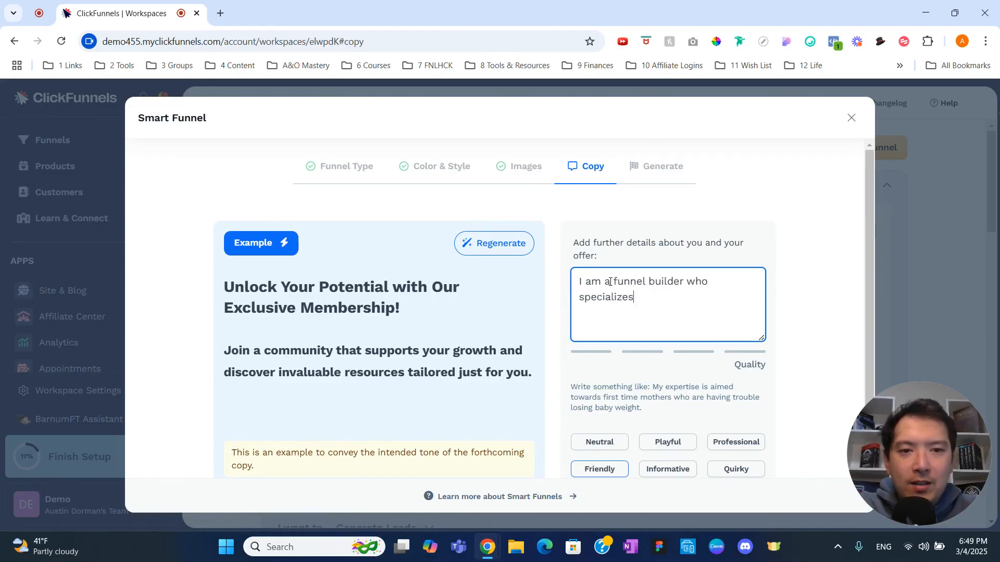
{"action": "type", "text": " in building sa"}
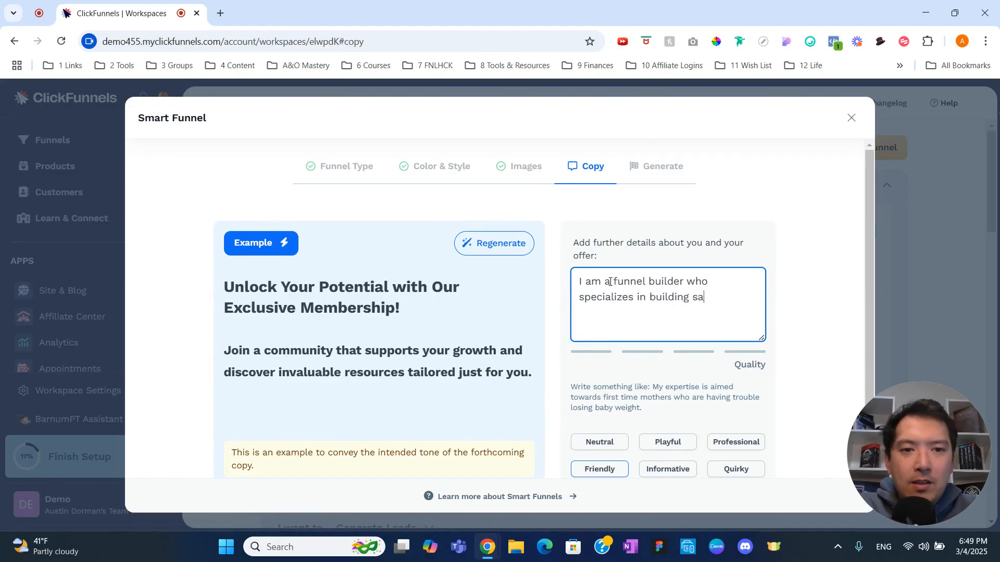
{"action": "type", "text": "les funnels"}
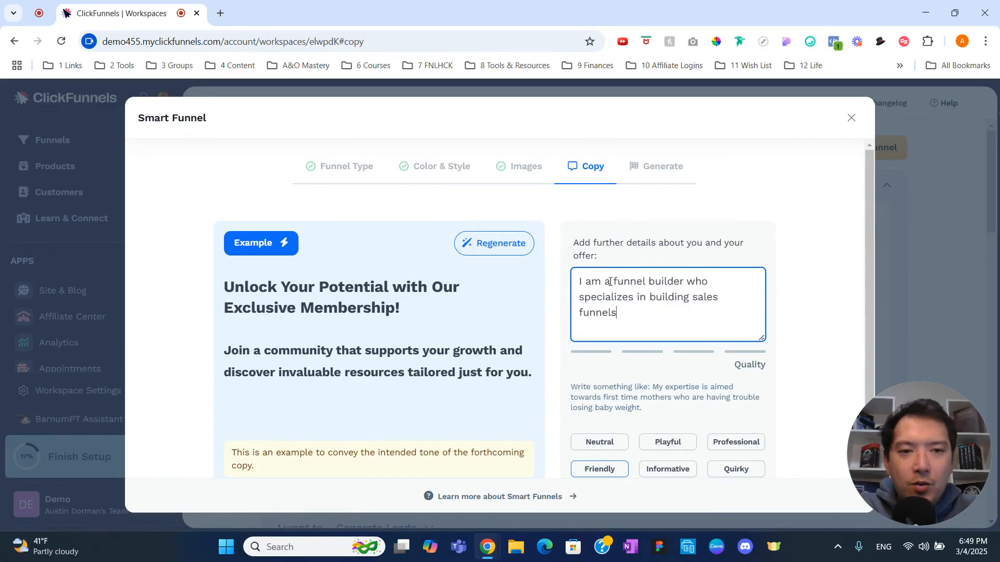
{"action": "type", "text": " for local services"}
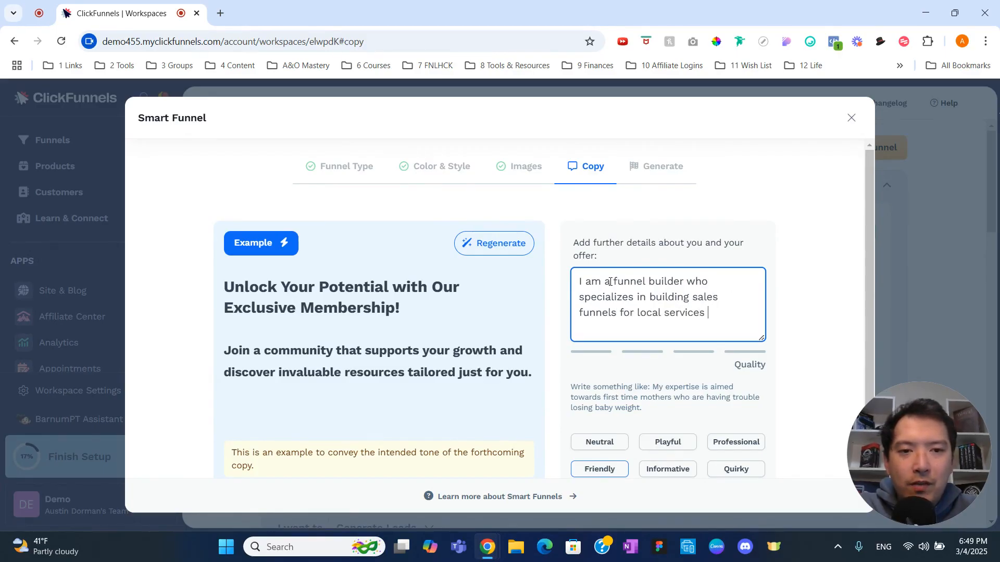
{"action": "key", "text": "BackSpace"}
{"action": "type", "text": "busines"}
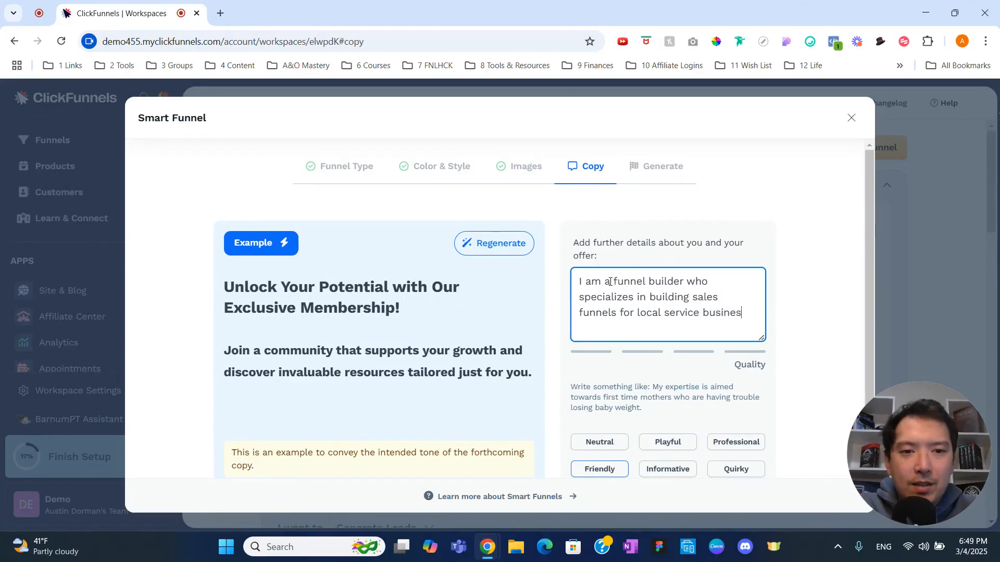
{"action": "type", "text": "ses."}
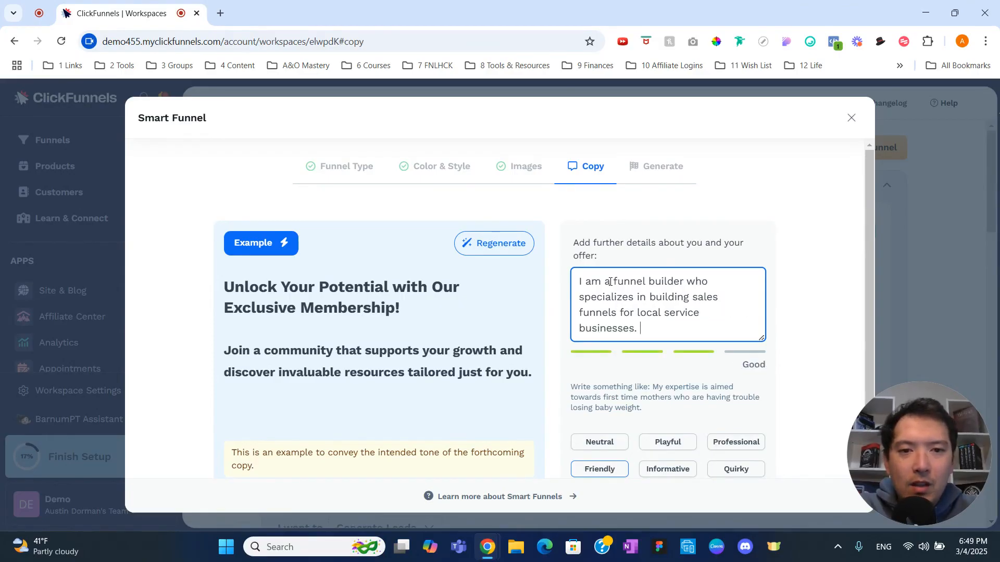
{"action": "type", "text": " My "}
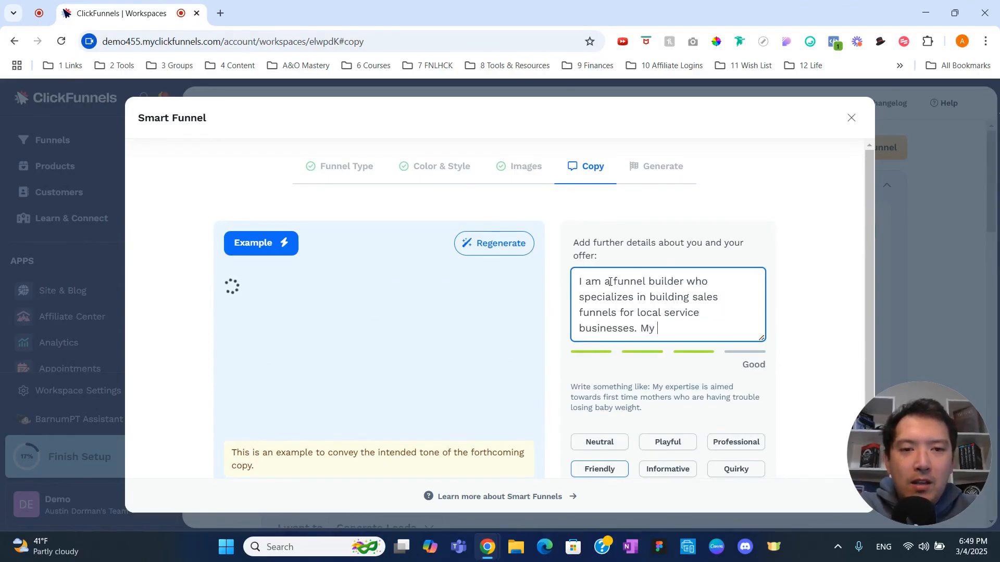
{"action": "type", "text": "goal is to "}
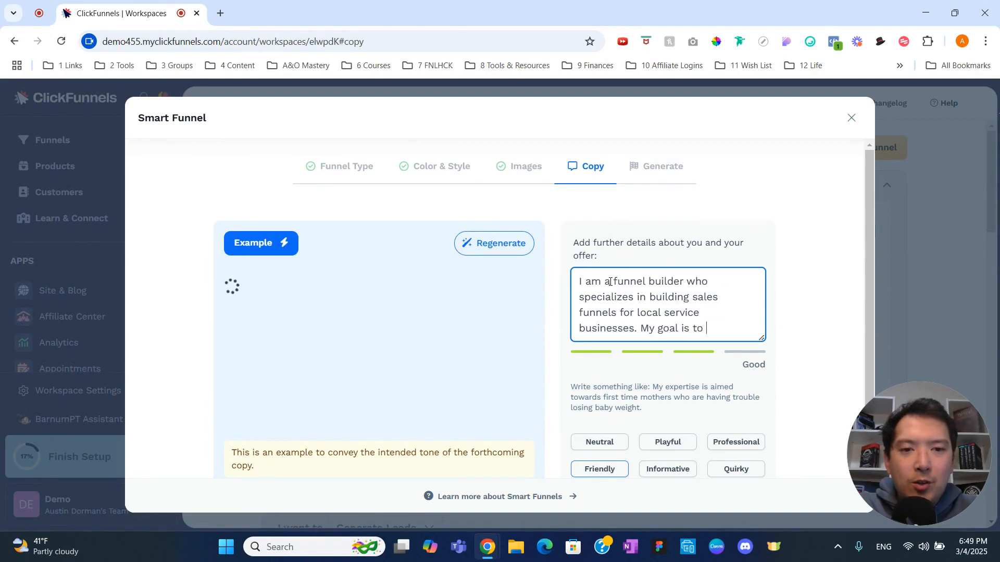
{"action": "type", "text": "help business"}
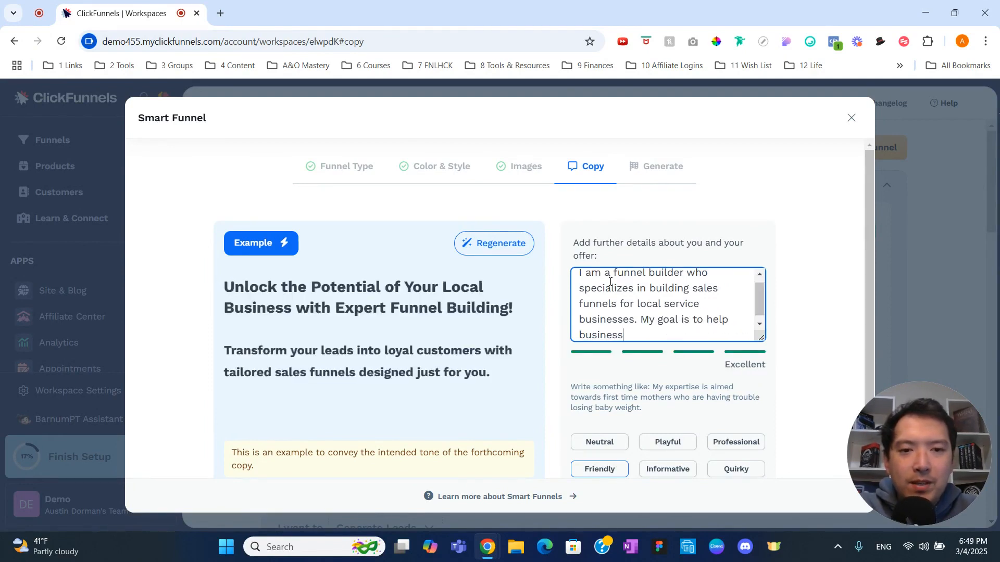
{"action": "type", "text": "es generated "}
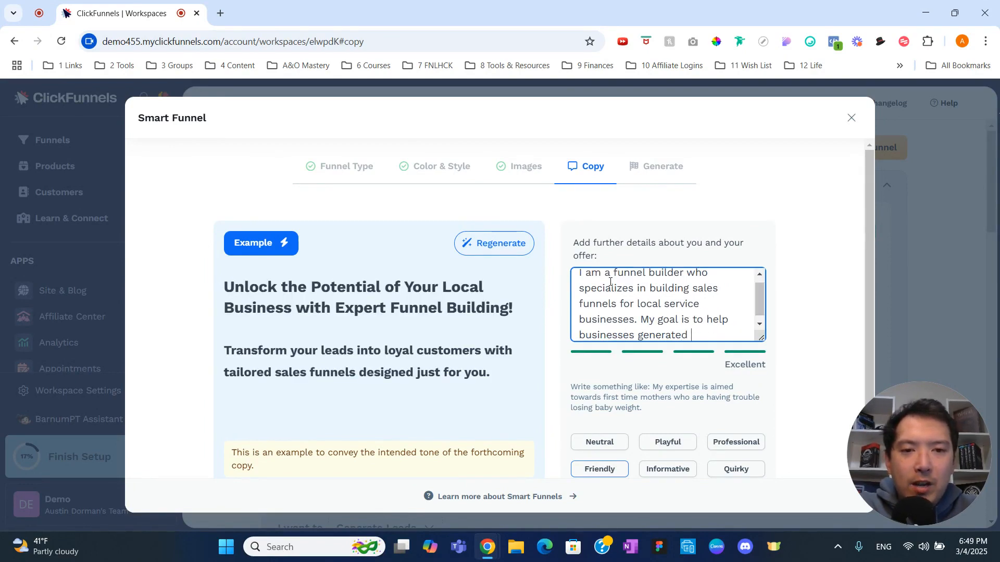
{"action": "type", "text": "more leads, book "}
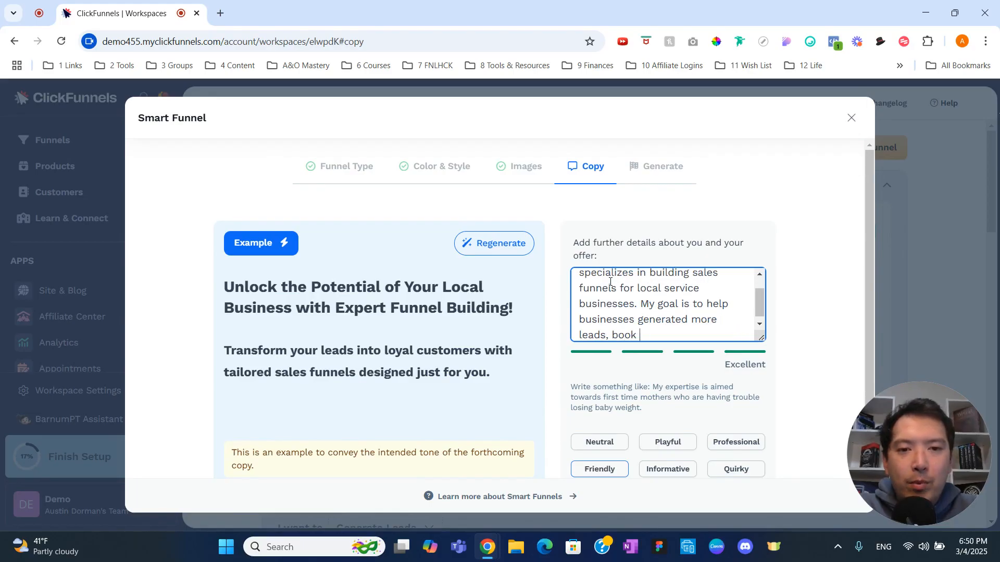
{"action": "type", "text": "more appointments, and "}
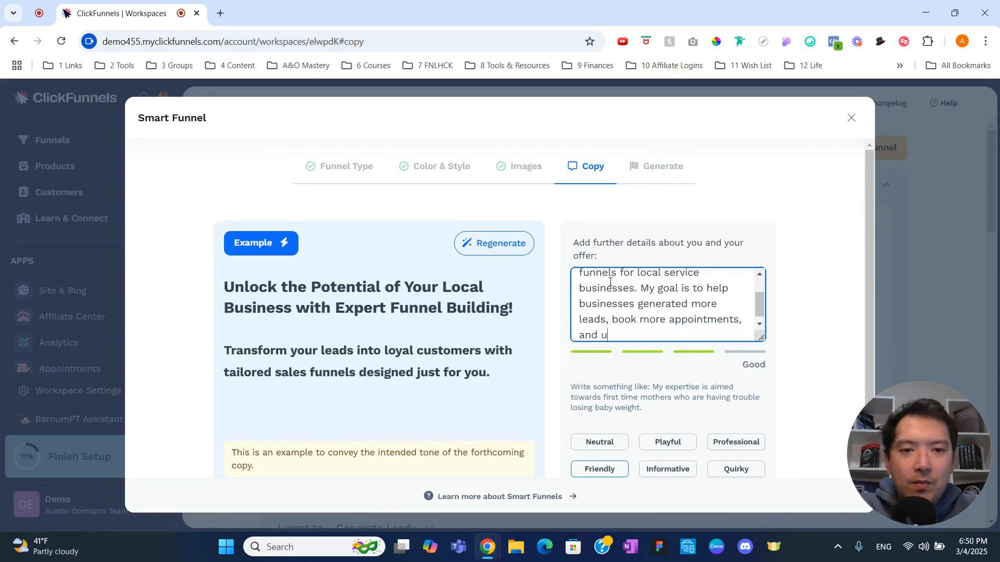
{"action": "type", "text": "ultimately grow "}
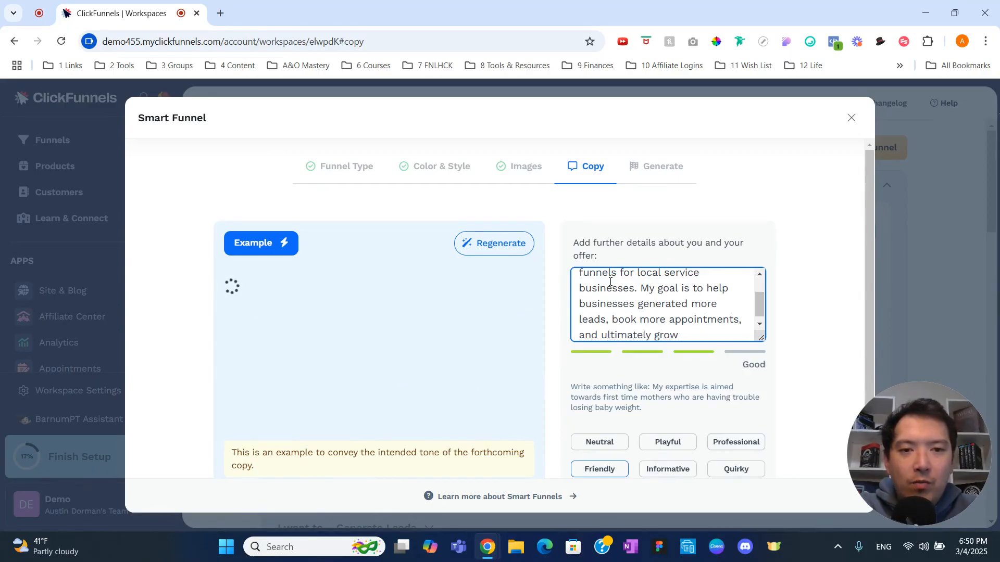
{"action": "type", "text": "their businee"}
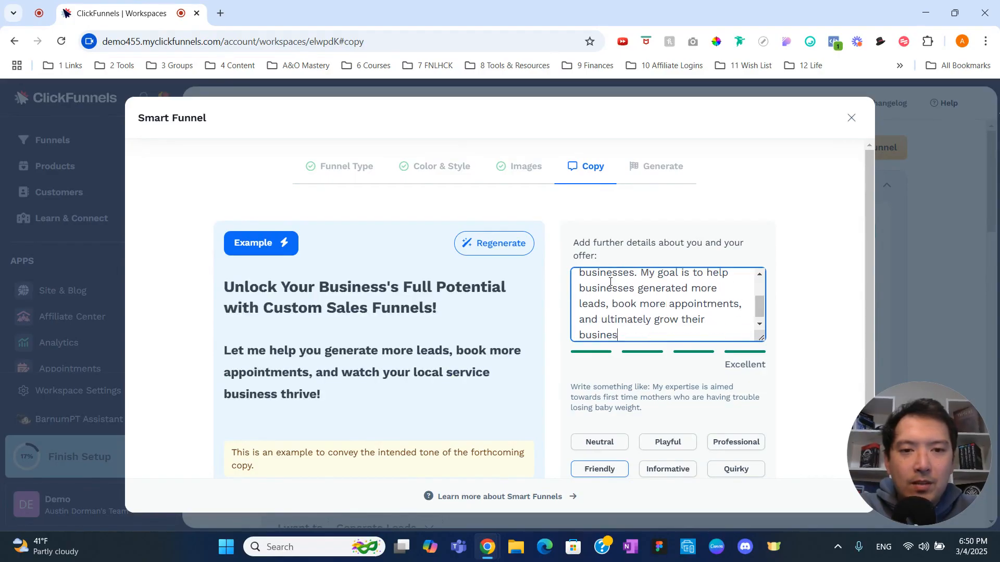
{"action": "type", "text": "ses."}
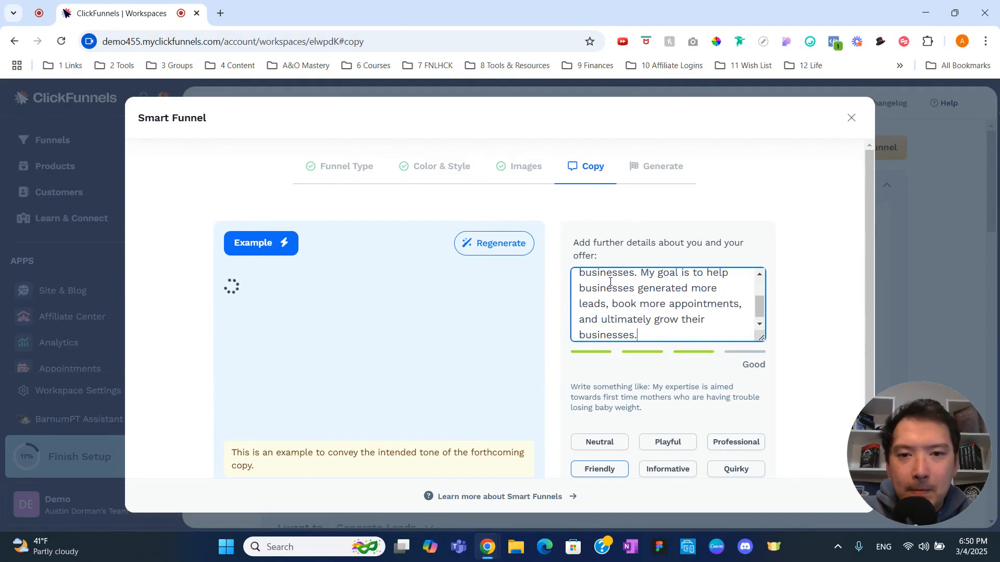
Add to the offer details "My goal is to help businesses generated more leads, book more appointments, and ultimately grow their business."
{"action": "key", "text": "BackSpace"}
{"action": "key", "text": "BackSpace"}
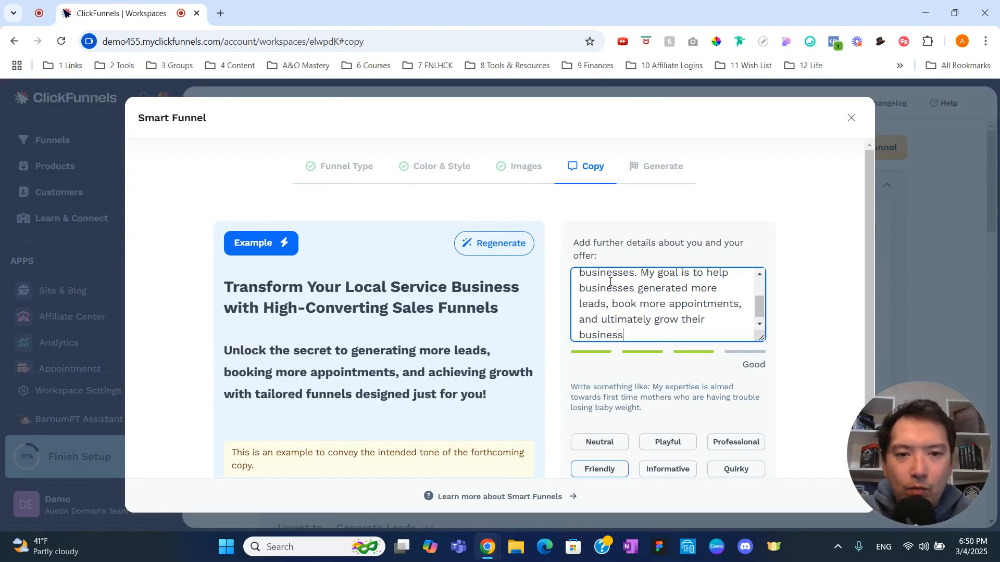
{"action": "type", "text": "."}
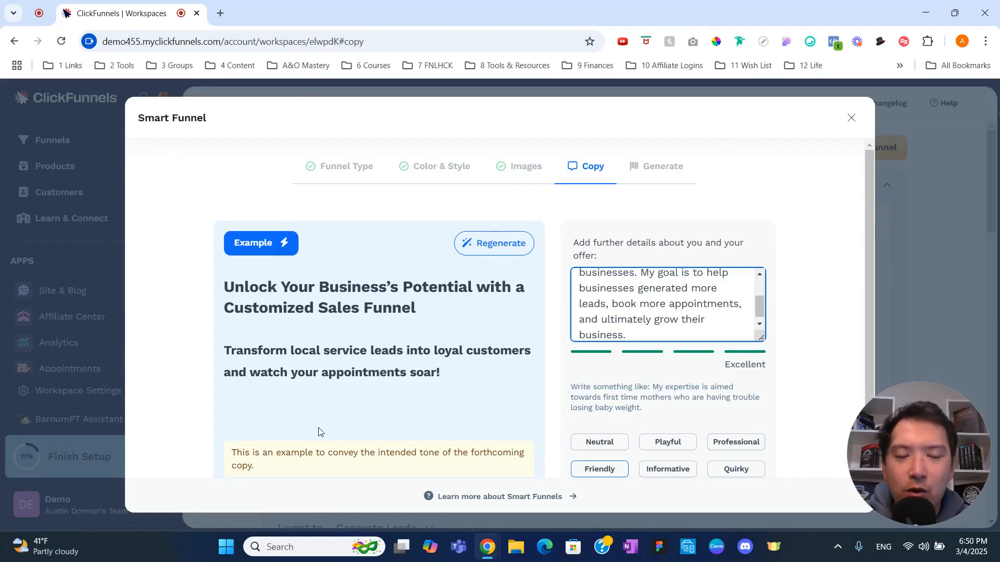
Create the funnel with the Professional copy tone and open the generated funnel for customization
{"action": "scroll", "coordinate": [320, 432], "scroll_direction": "down", "scroll_amount": 1}
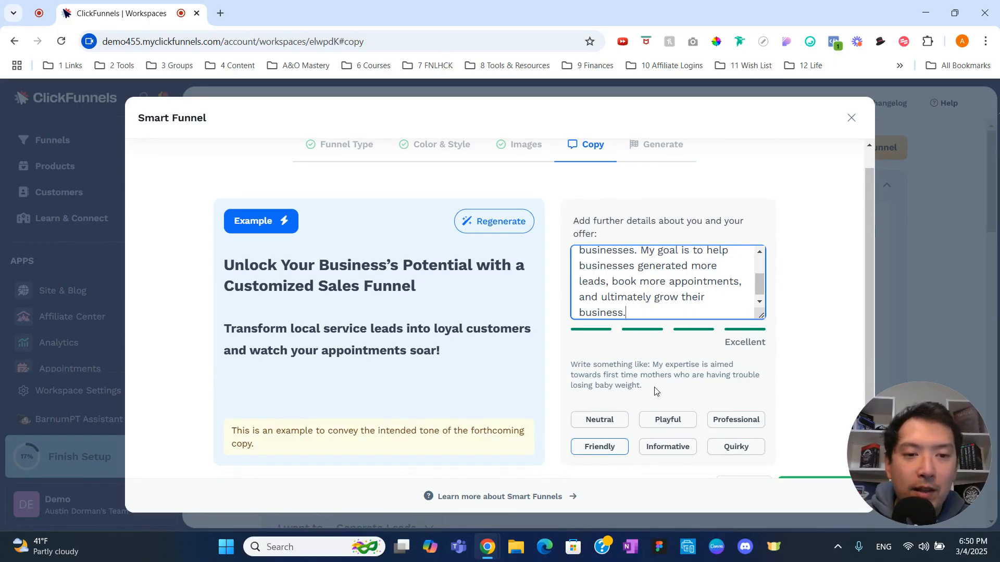
{"action": "left_click", "coordinate": [715, 420]}
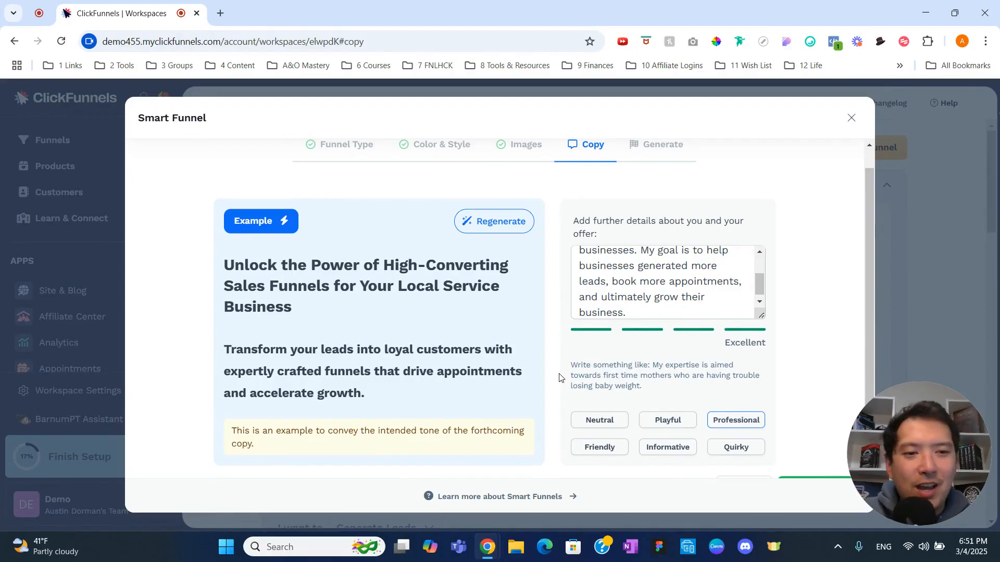
{"action": "scroll", "coordinate": [560, 376], "scroll_direction": "down", "scroll_amount": 1}
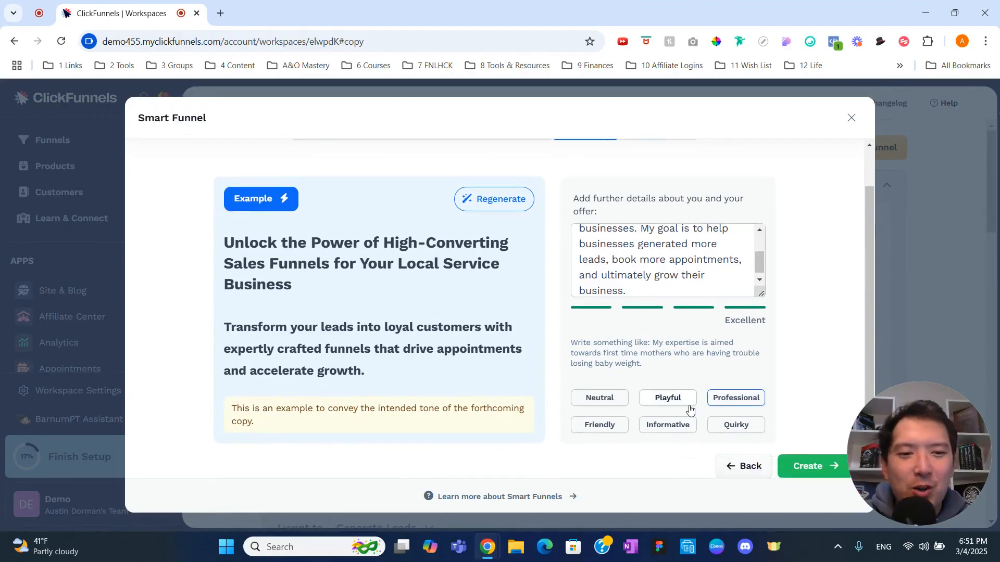
{"action": "left_click", "coordinate": [803, 464]}
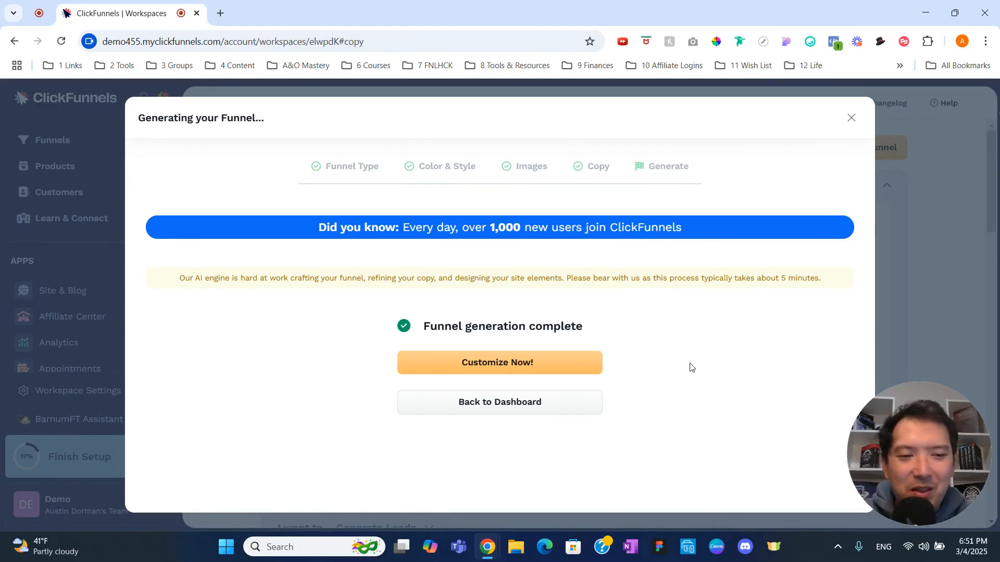
{"action": "left_click", "coordinate": [565, 362]}
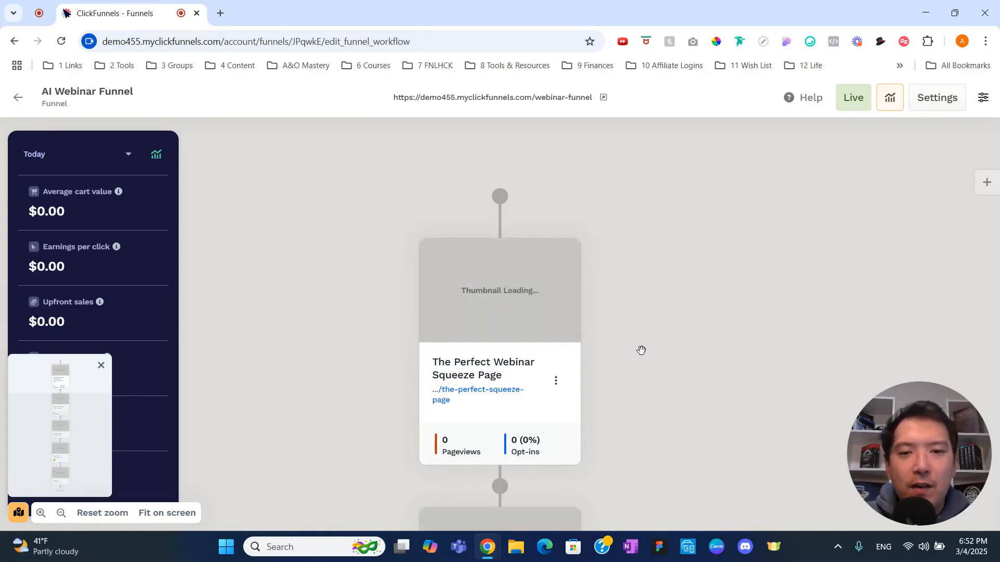
Examine the generated funnel's sequence of pages from the squeeze page to the end of the funnel
{"action": "scroll", "coordinate": [641, 349], "scroll_direction": "down", "scroll_amount": 2}
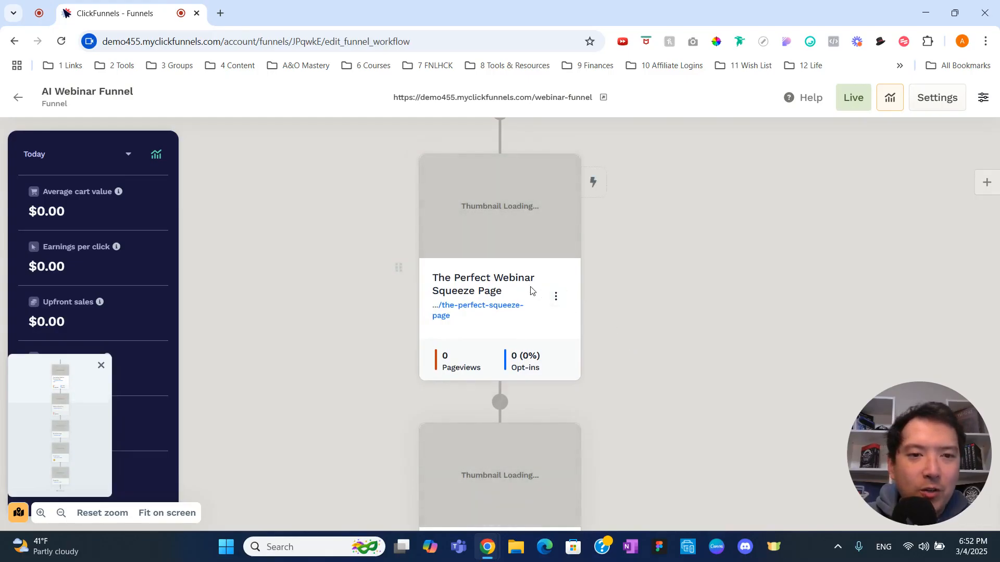
{"action": "scroll", "coordinate": [532, 291], "scroll_direction": "down", "scroll_amount": 5}
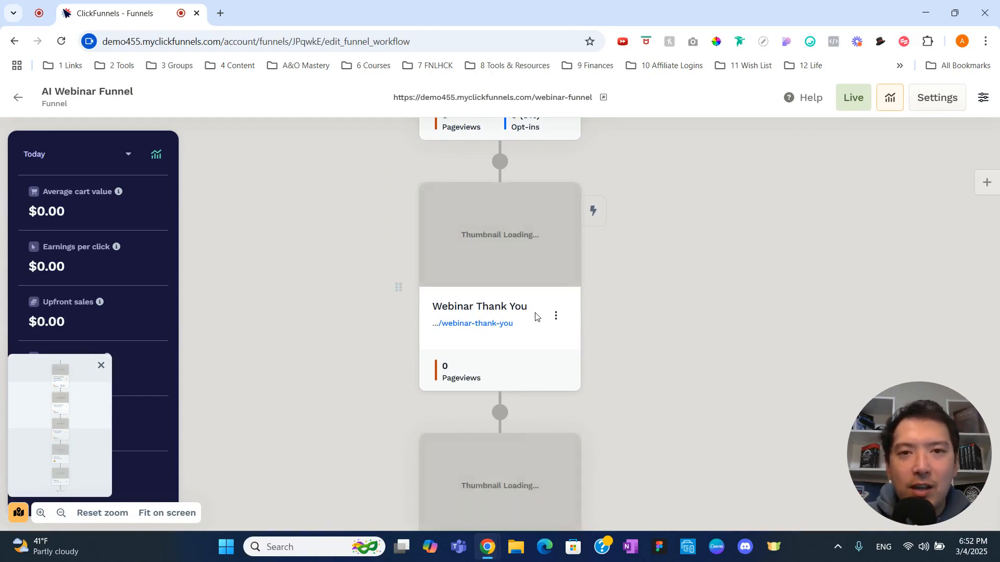
{"action": "scroll", "coordinate": [535, 317], "scroll_direction": "down", "scroll_amount": 4}
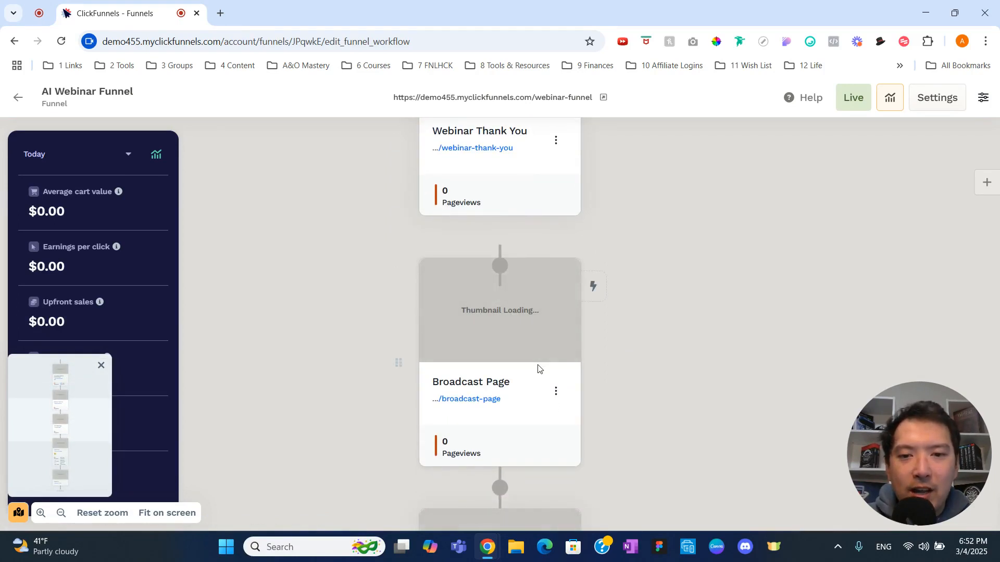
{"action": "scroll", "coordinate": [538, 369], "scroll_direction": "down", "scroll_amount": 6}
{"action": "scroll", "coordinate": [536, 362], "scroll_direction": "down", "scroll_amount": 3}
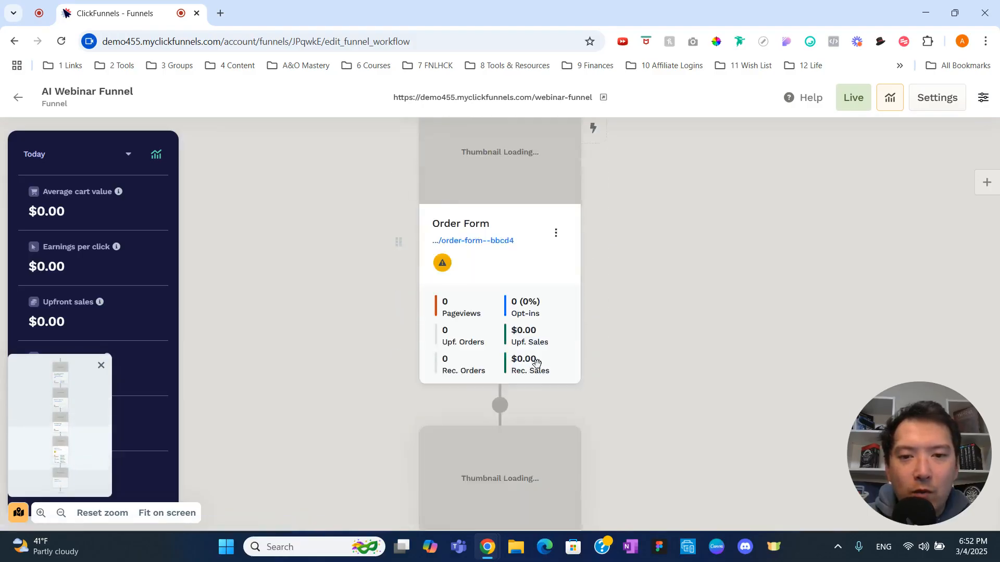
{"action": "scroll", "coordinate": [537, 365], "scroll_direction": "down", "scroll_amount": 4}
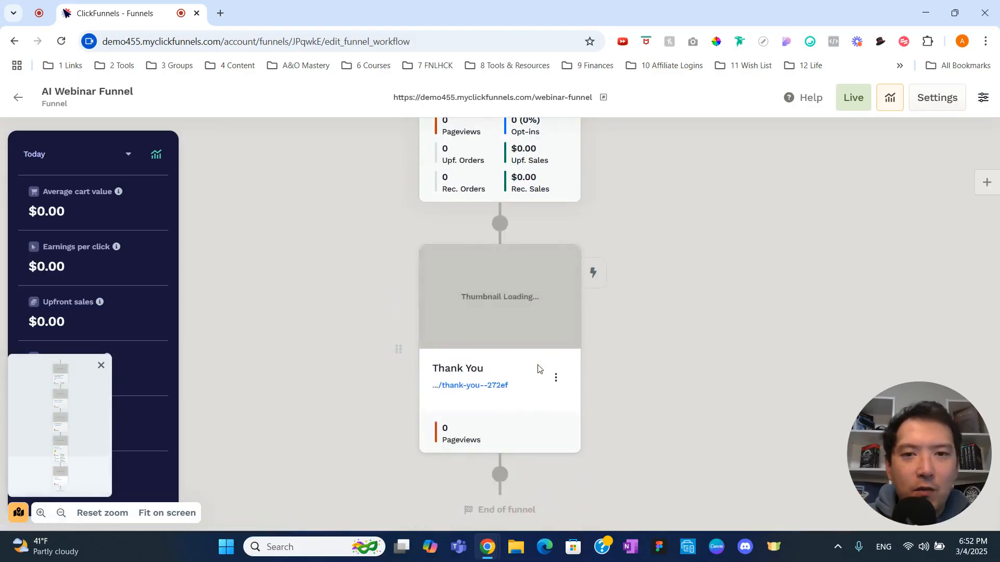
{"action": "scroll", "coordinate": [538, 369], "scroll_direction": "up", "scroll_amount": 11}
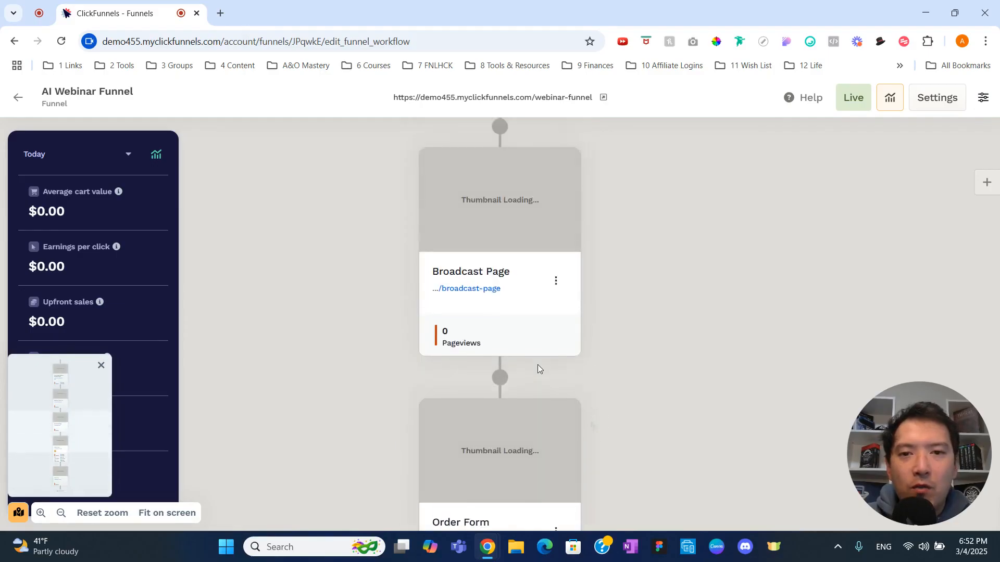
{"action": "scroll", "coordinate": [538, 368], "scroll_direction": "up", "scroll_amount": 13}
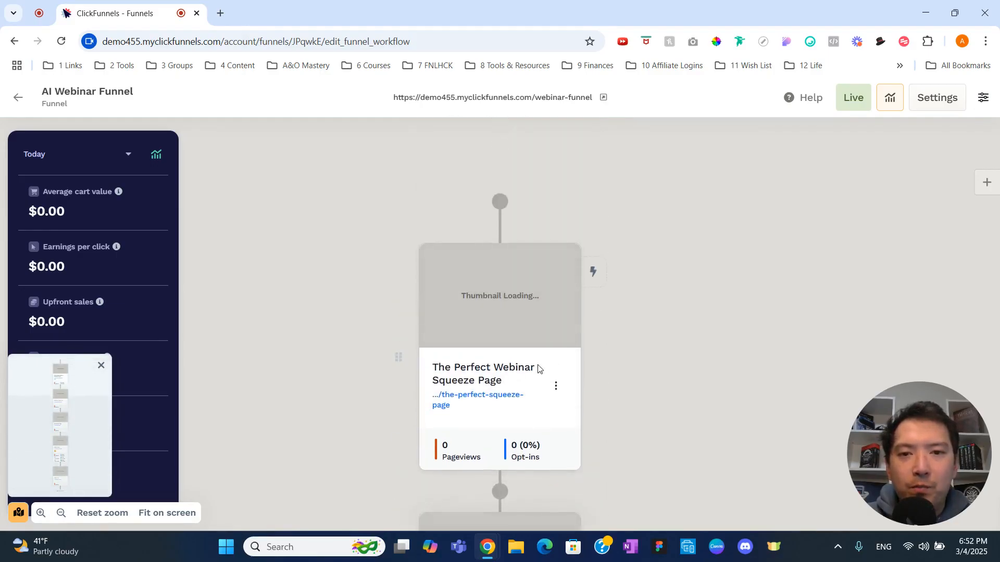
Open the funnel's first page, The Perfect Webinar Squeeze Page, in the page editor
{"action": "left_click", "coordinate": [499, 276]}
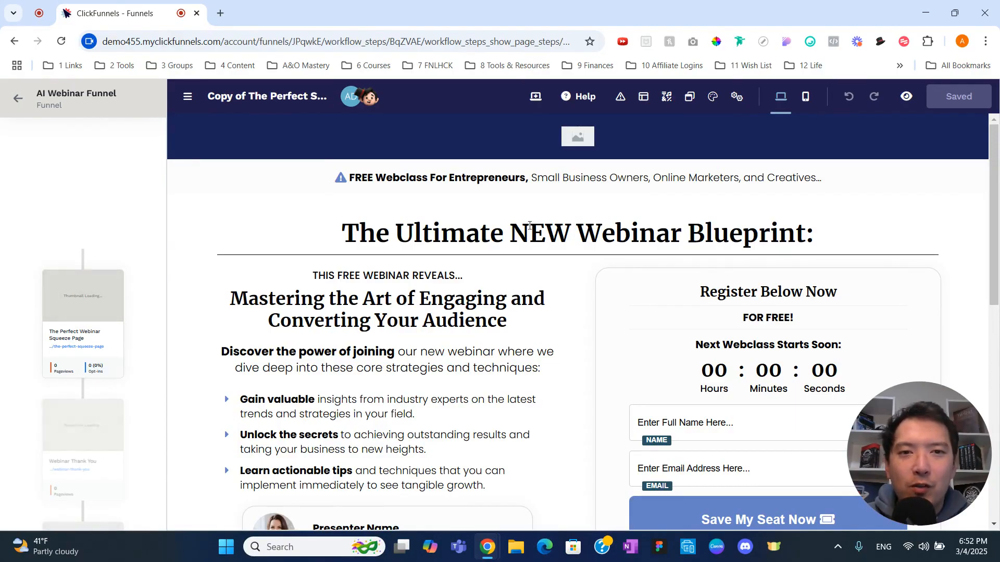
{"action": "left_click", "coordinate": [583, 181]}
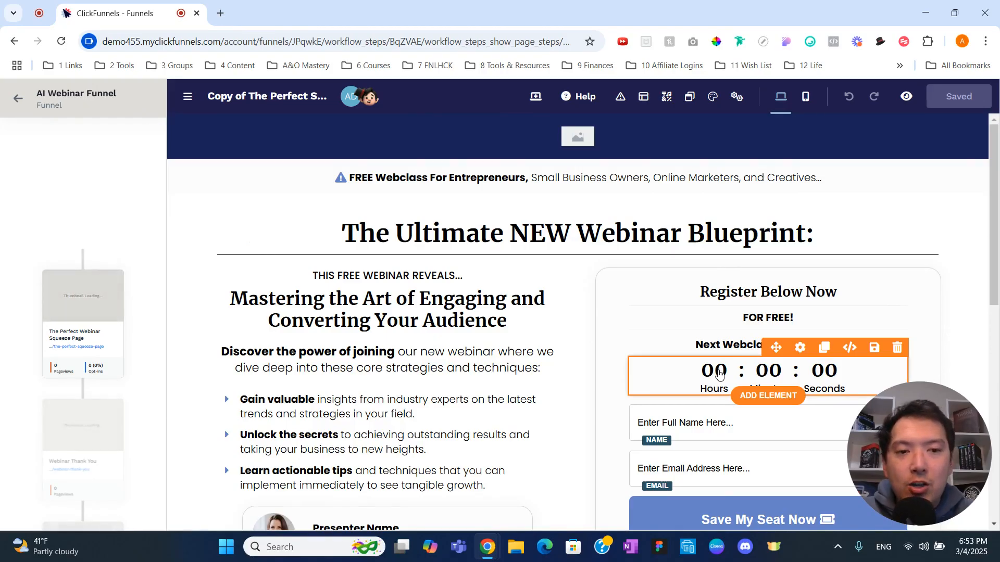
Examine the squeeze page's layout and copy from the headline and registration form to the footer
{"action": "scroll", "coordinate": [719, 372], "scroll_direction": "down", "scroll_amount": 2}
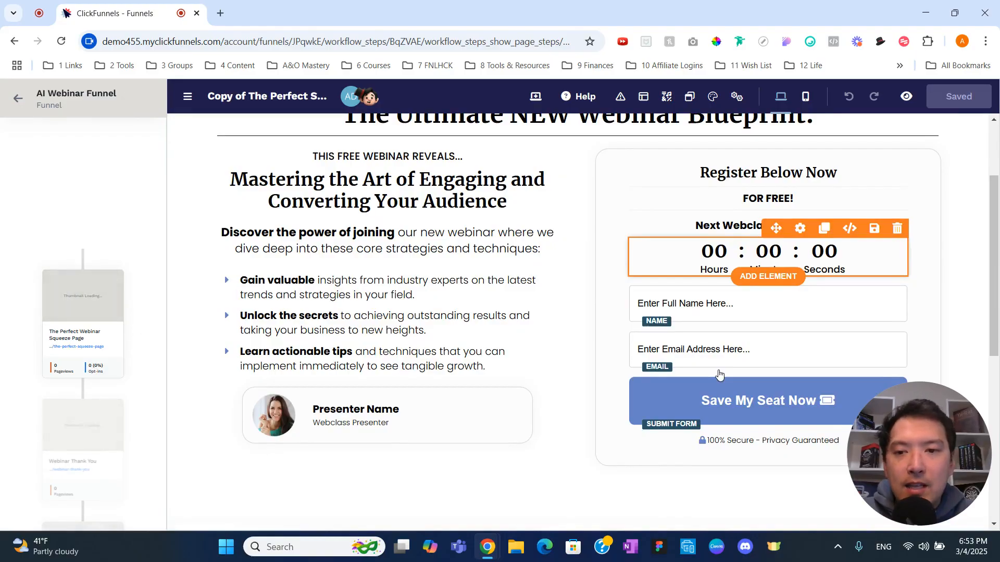
{"action": "scroll", "coordinate": [719, 374], "scroll_direction": "down", "scroll_amount": 4}
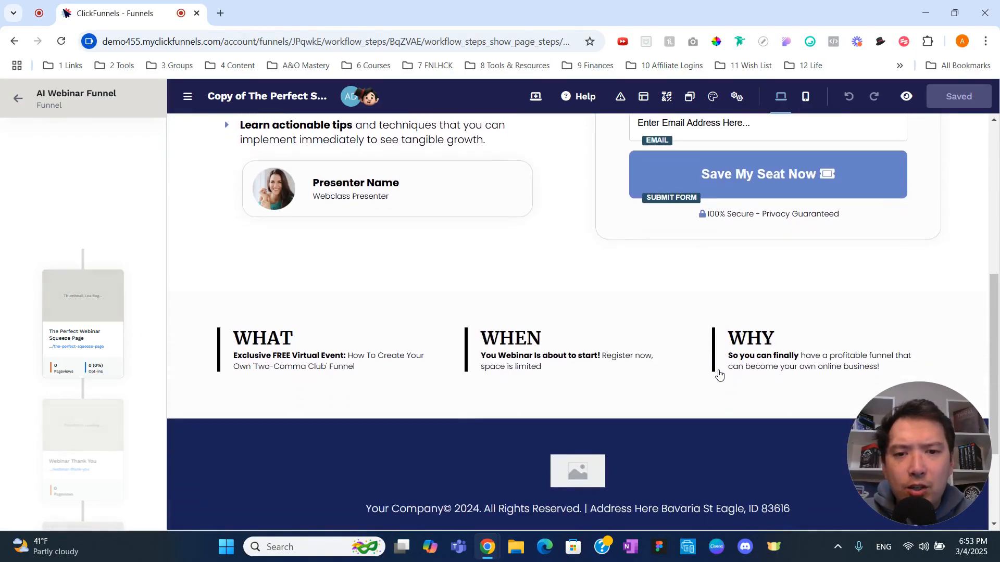
{"action": "scroll", "coordinate": [719, 373], "scroll_direction": "down", "scroll_amount": 1}
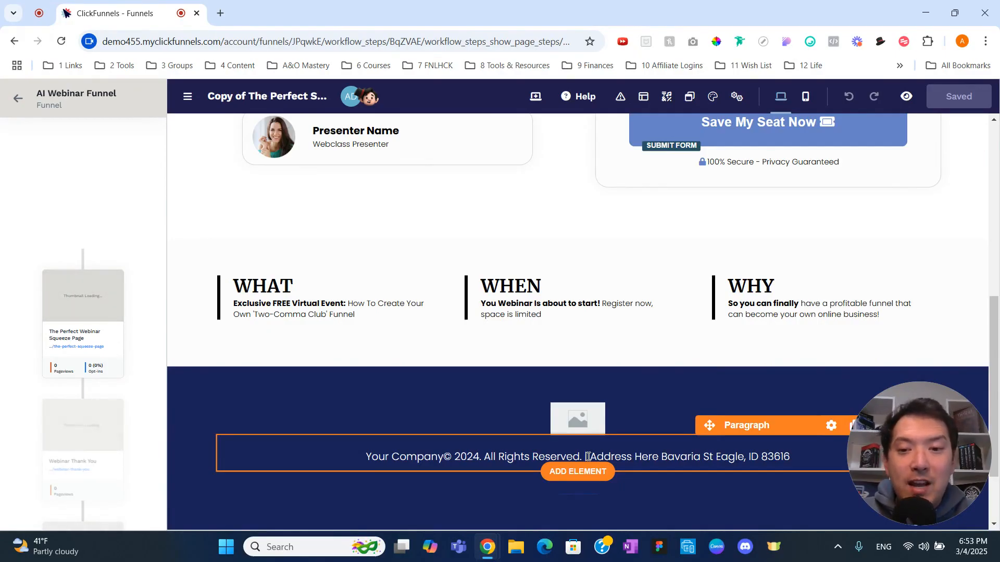
{"action": "scroll", "coordinate": [587, 457], "scroll_direction": "up", "scroll_amount": 8}
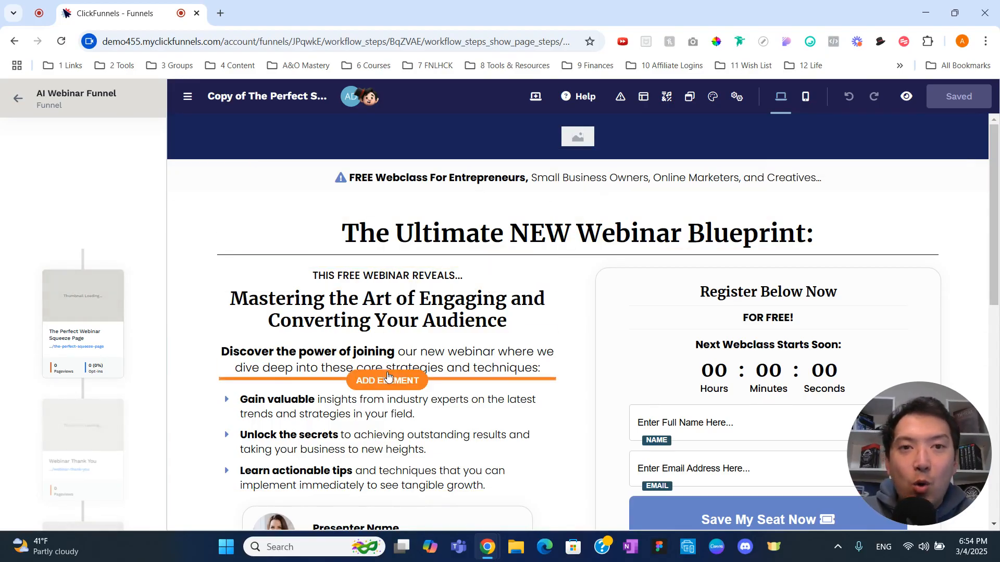
Return to the AI Webinar Funnel's workflow and view its page sequence down to the Broadcast Page
{"action": "left_click", "coordinate": [18, 98]}
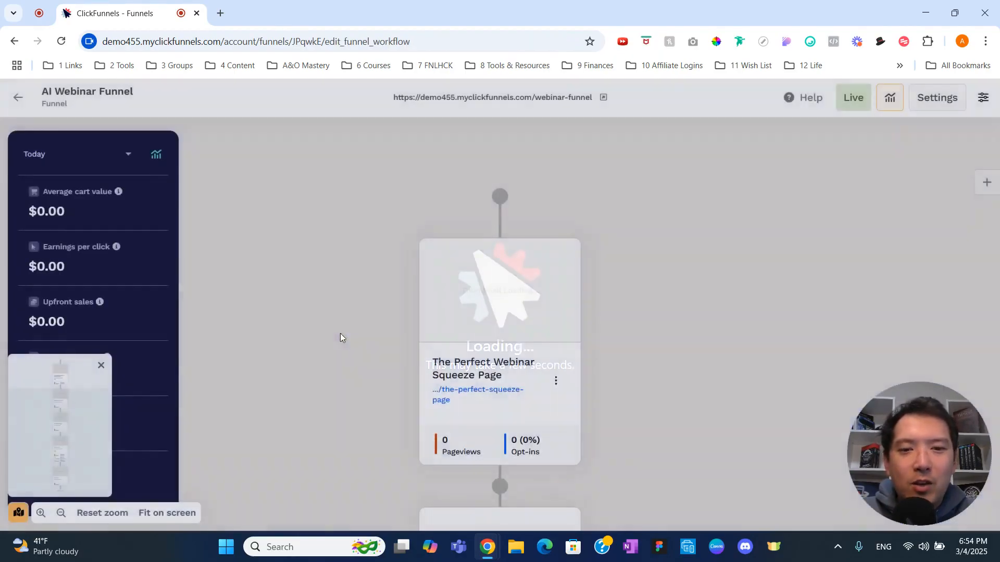
{"action": "scroll", "coordinate": [365, 361], "scroll_direction": "down", "scroll_amount": 10}
{"action": "scroll", "coordinate": [366, 361], "scroll_direction": "down", "scroll_amount": 8}
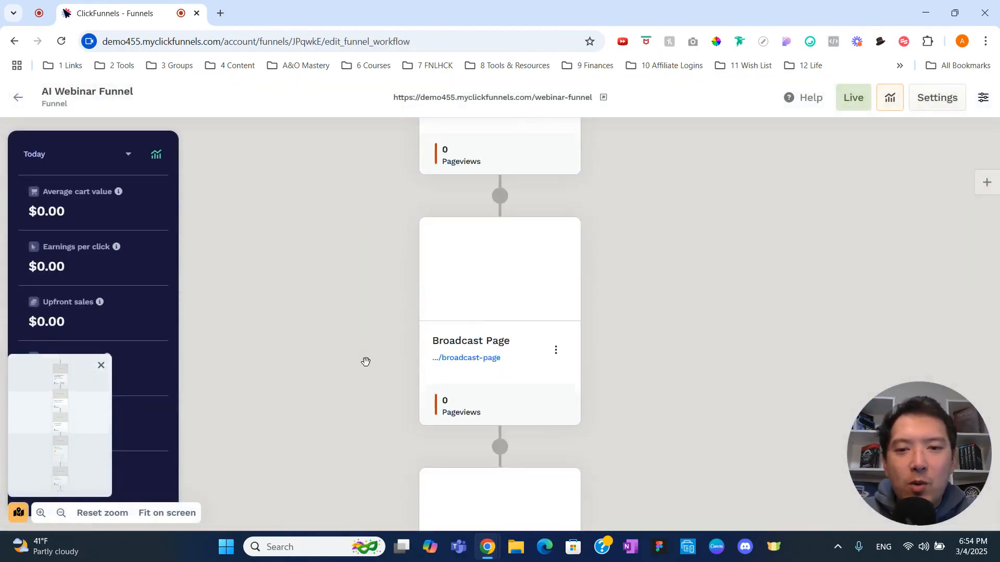